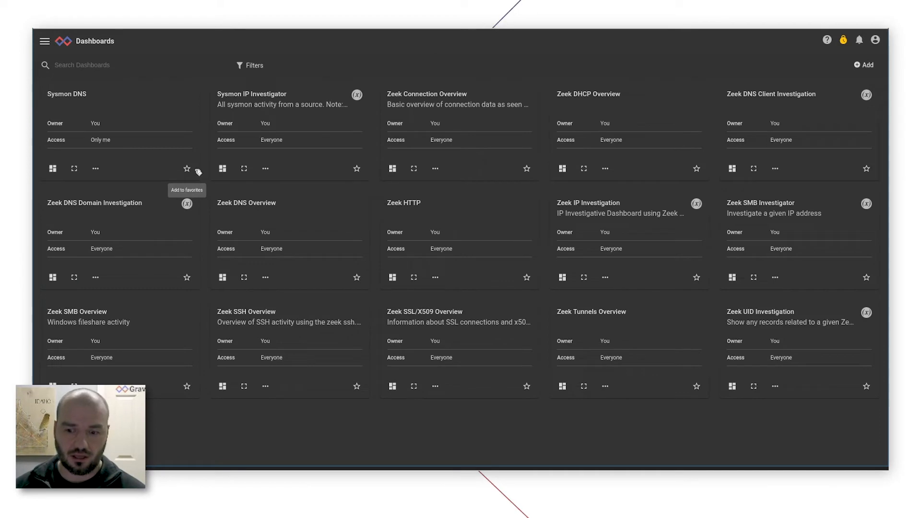
View the Zeek DNS Overview and Zeek Connection Overview dashboards and return to the dashboard list.
{"action": "left_click", "coordinate": [259, 204]}
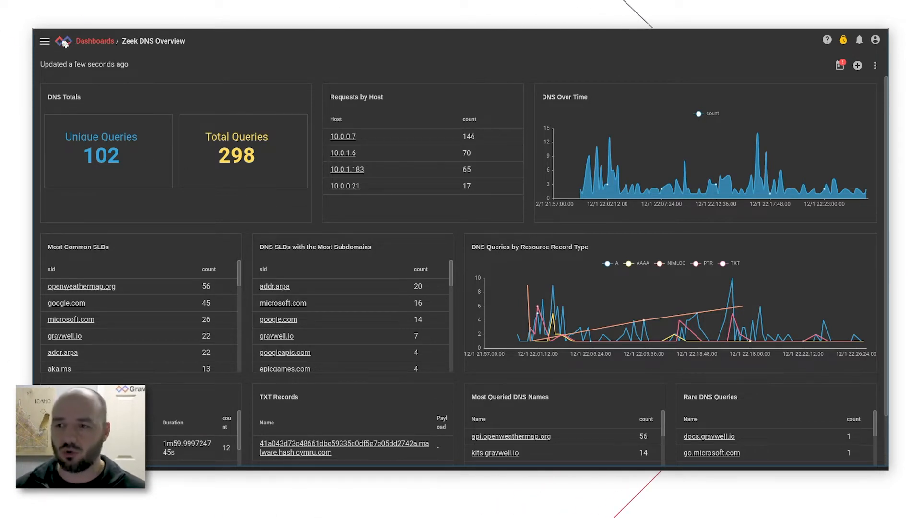
{"action": "left_click", "coordinate": [45, 41]}
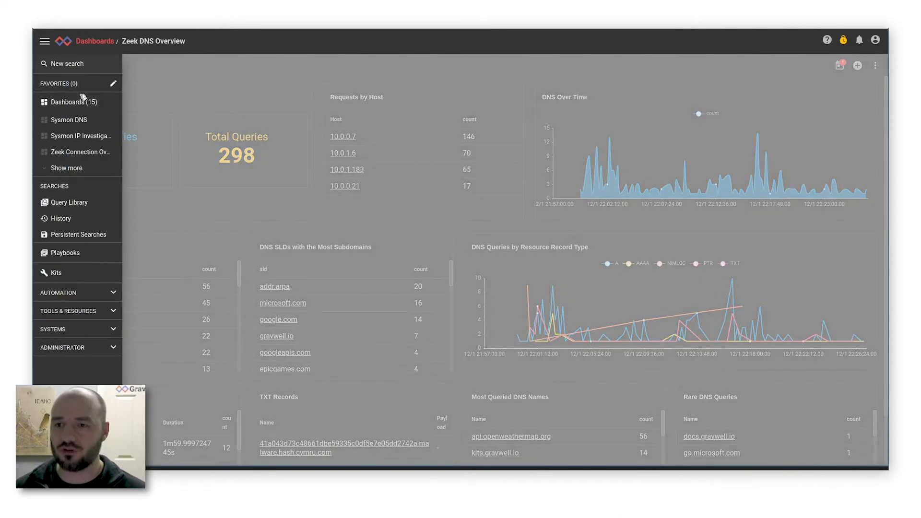
{"action": "left_click", "coordinate": [82, 103]}
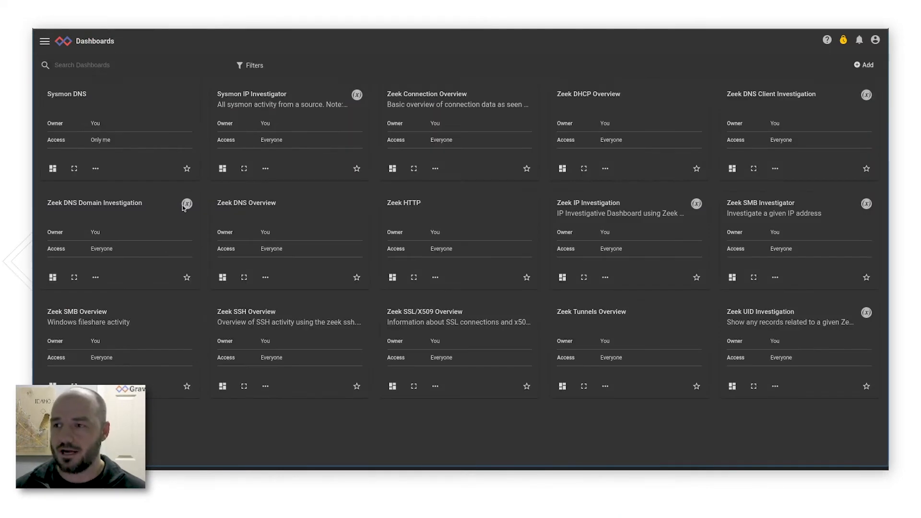
{"action": "left_click", "coordinate": [454, 99]}
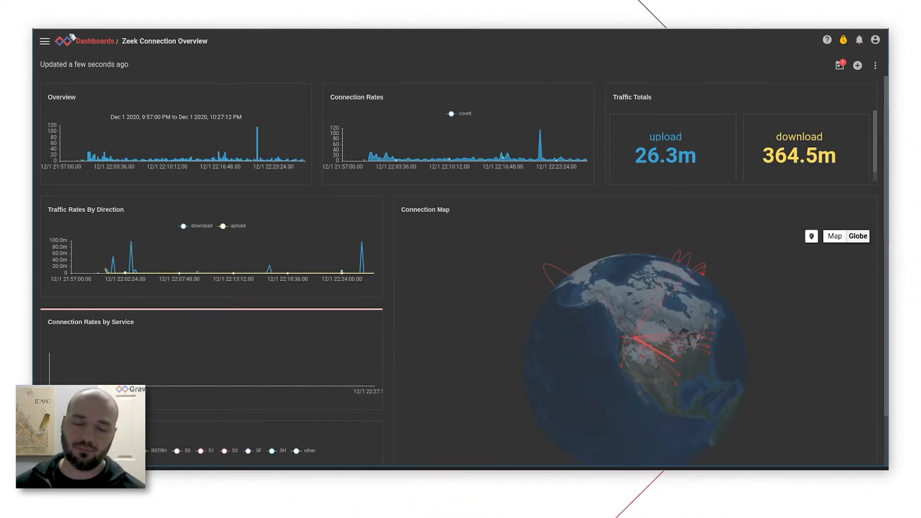
{"action": "left_click", "coordinate": [94, 41]}
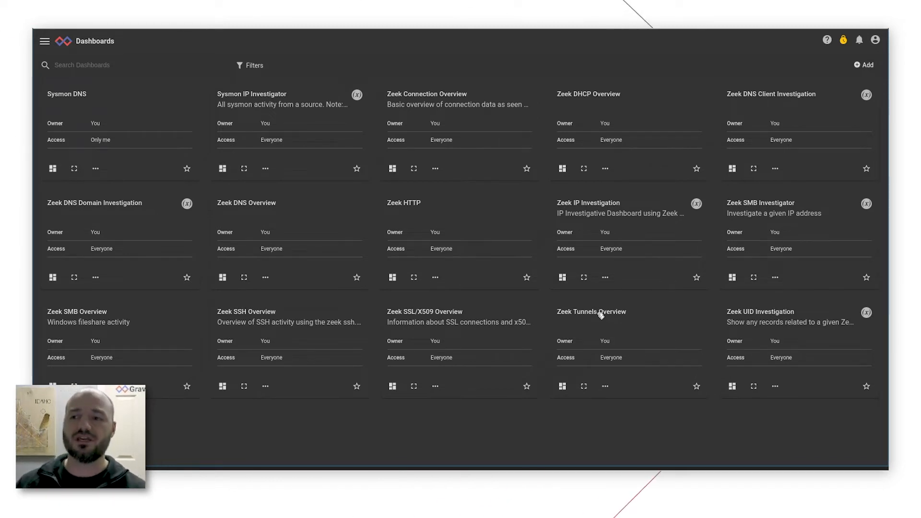
From the home page, run the zeekconn query counting unique resp_port values between PRIVATE orig and resp addresses, charted as sum by orig.
{"action": "left_click", "coordinate": [72, 42]}
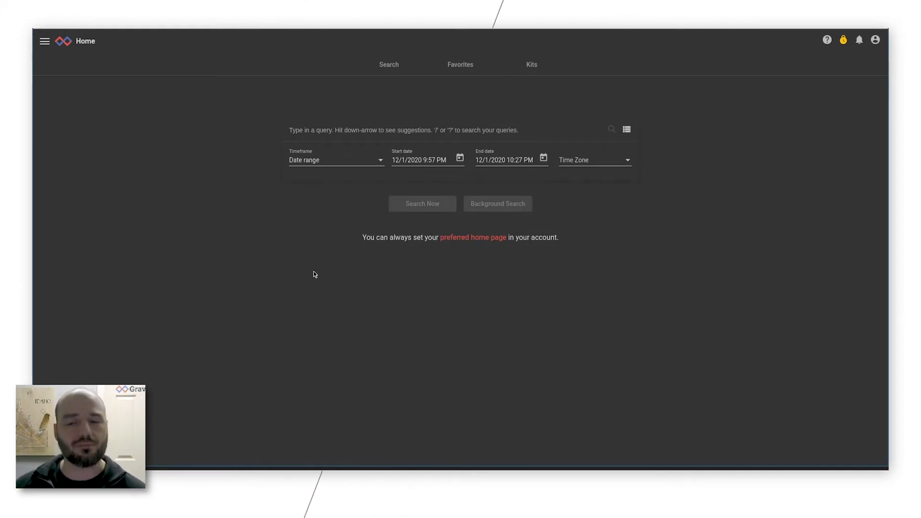
{"action": "type", "text": "tag=zeekconn ax orig resp resp_port | ip orig~PRIVATE resp~PRIVATE | stats unique_count(resp_port) by orig resp | stats sum(unique_count) by orig  | chart sum by orig"}
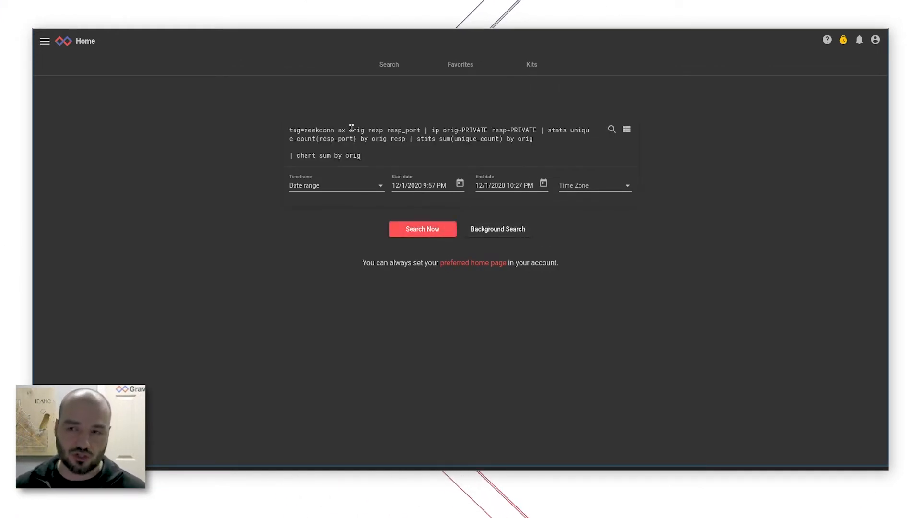
{"action": "key", "text": "BackSpace"}
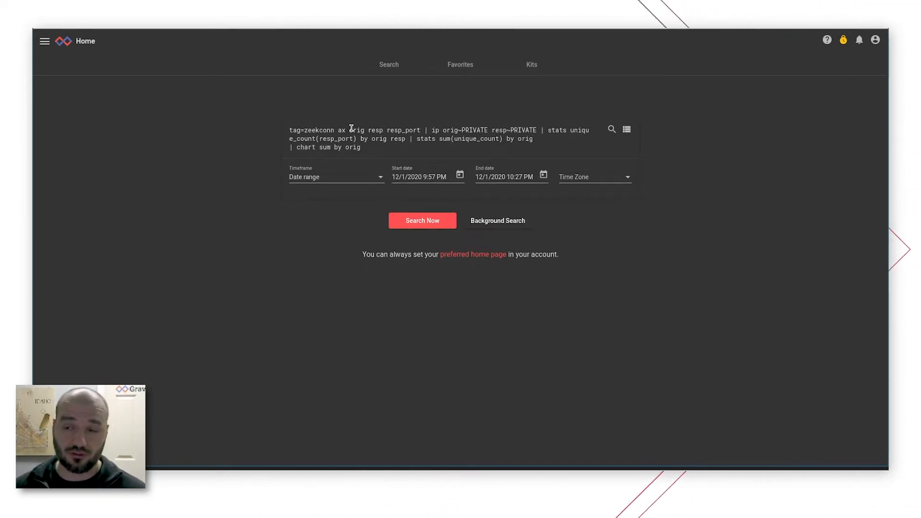
{"action": "key", "text": "Return"}
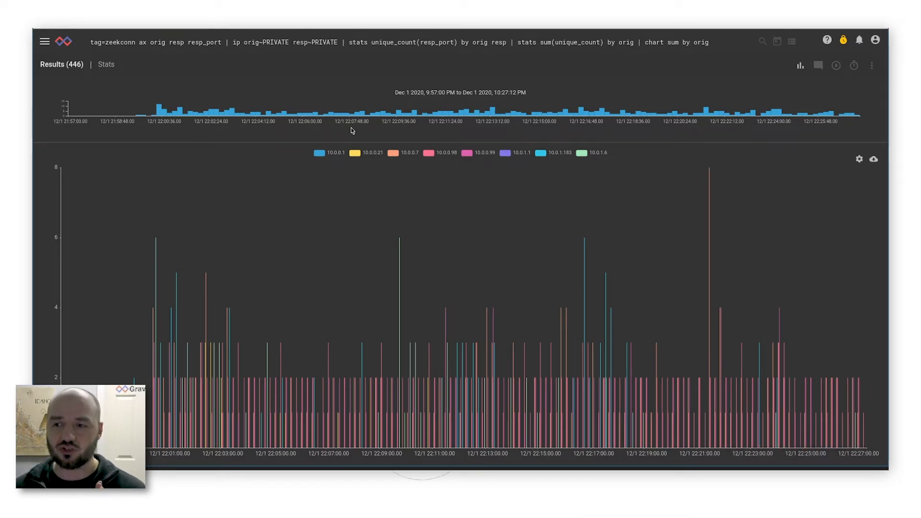
Open the search behind the TXT Records tile of the Zeek DNS Overview dashboard.
{"action": "left_click", "coordinate": [37, 29]}
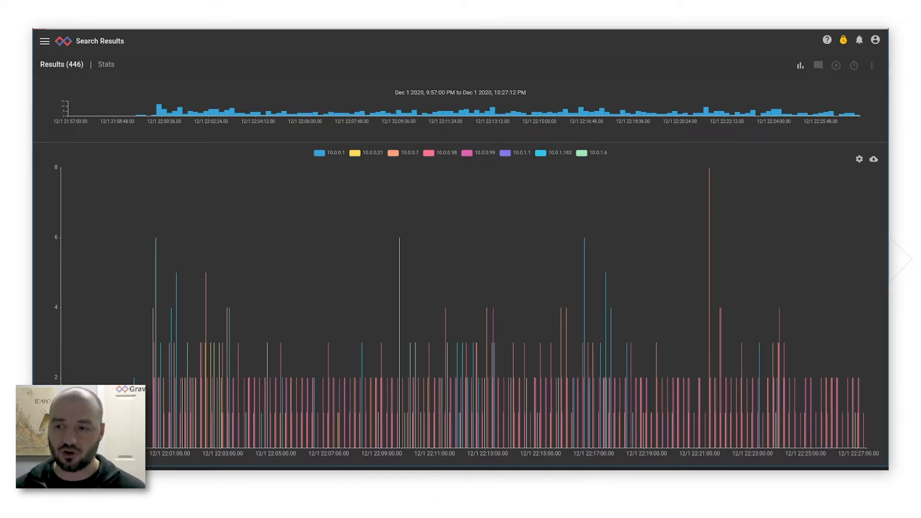
{"action": "left_click", "coordinate": [38, 29]}
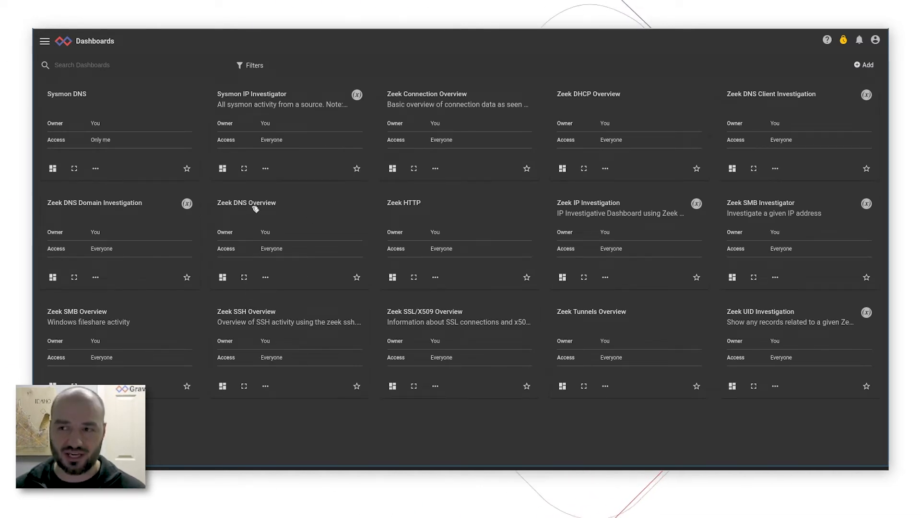
{"action": "left_click", "coordinate": [254, 206]}
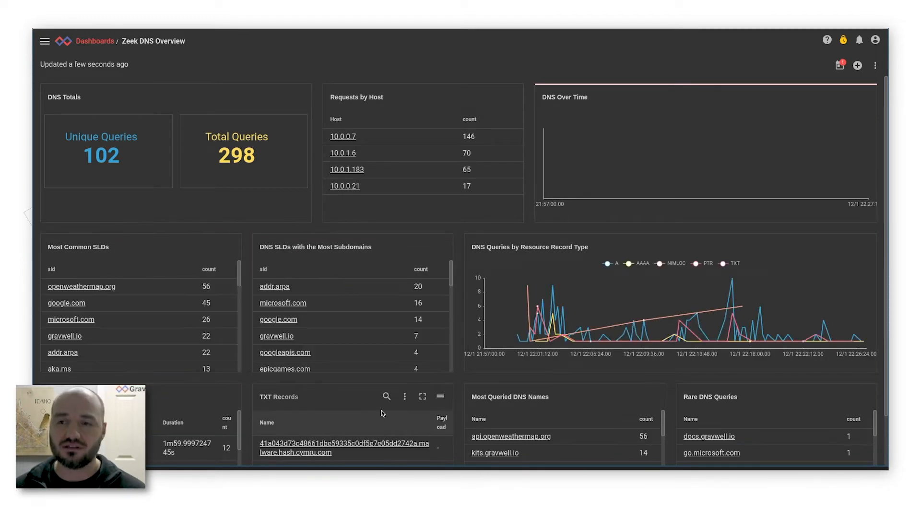
{"action": "left_click", "coordinate": [386, 397]}
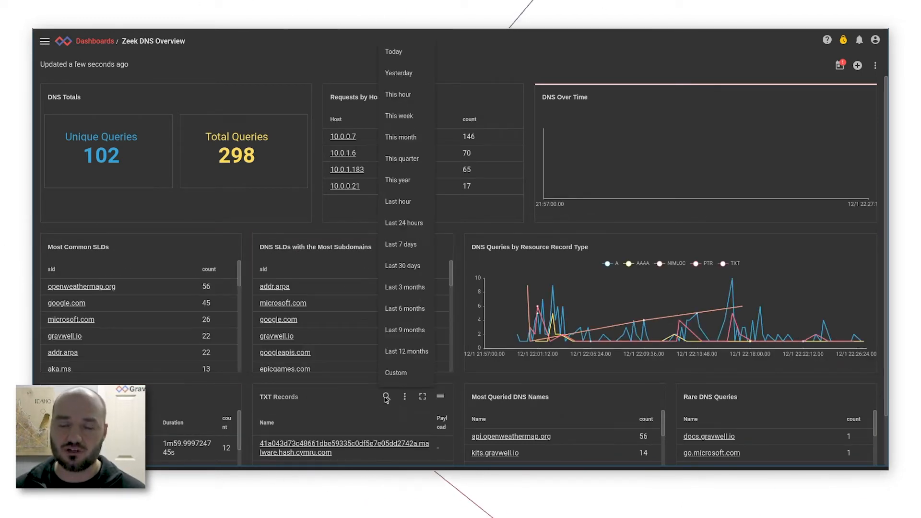
{"action": "left_click", "coordinate": [405, 204]}
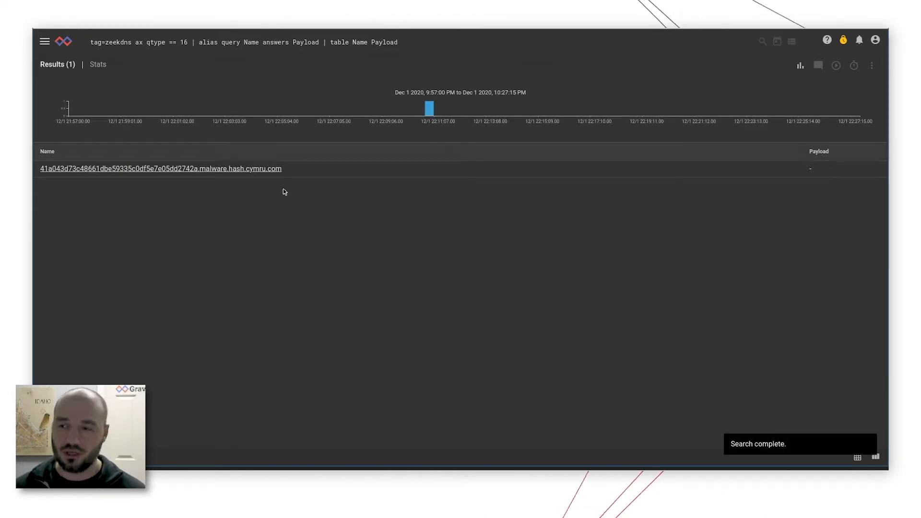
{"action": "left_click", "coordinate": [66, 42]}
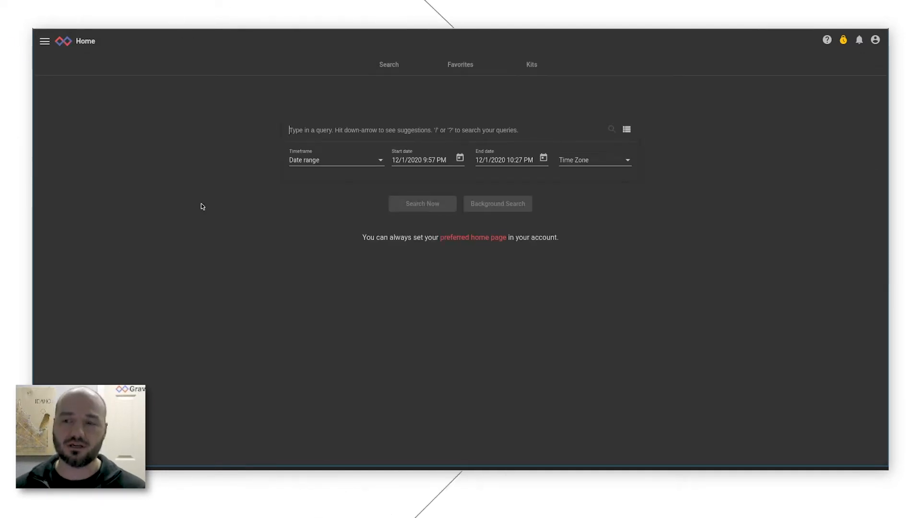
{"action": "left_click", "coordinate": [44, 41]}
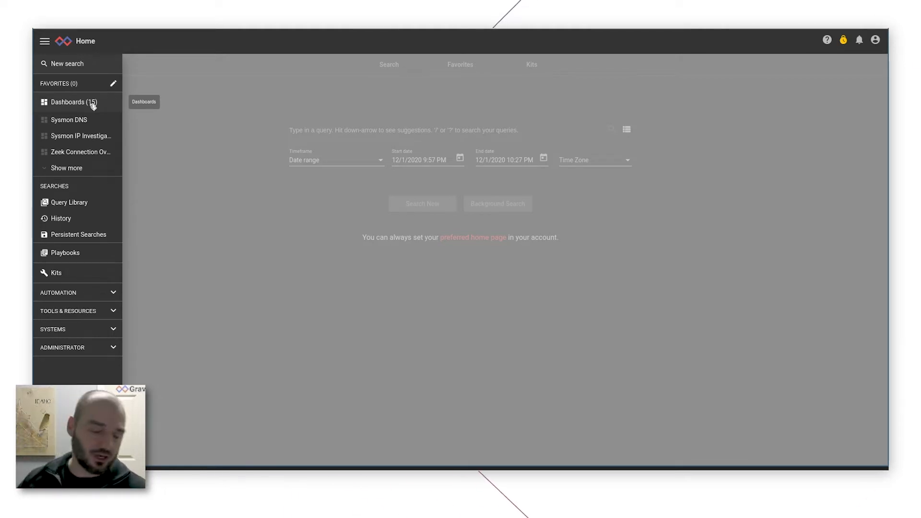
{"action": "left_click", "coordinate": [93, 102]}
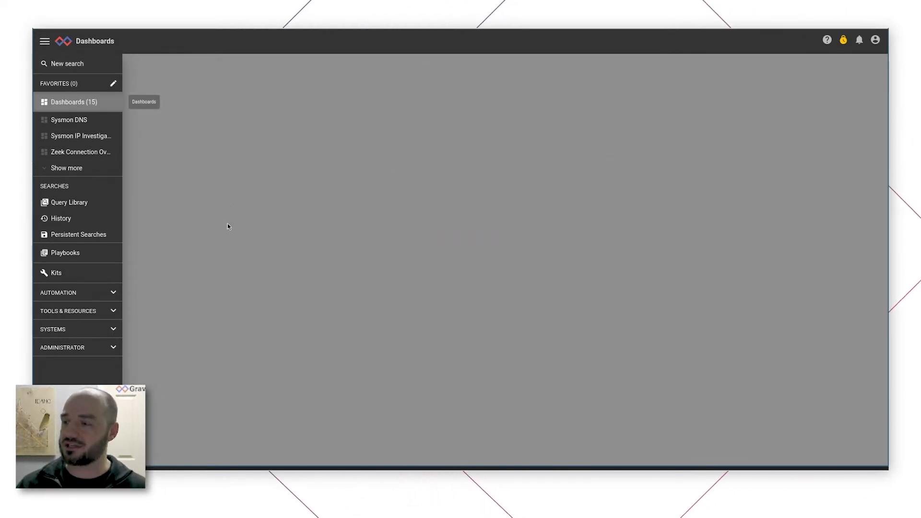
Rerun the zeekconn search for unique response ports between private hosts, ending in "chart sum by orig".
{"action": "left_click", "coordinate": [61, 43]}
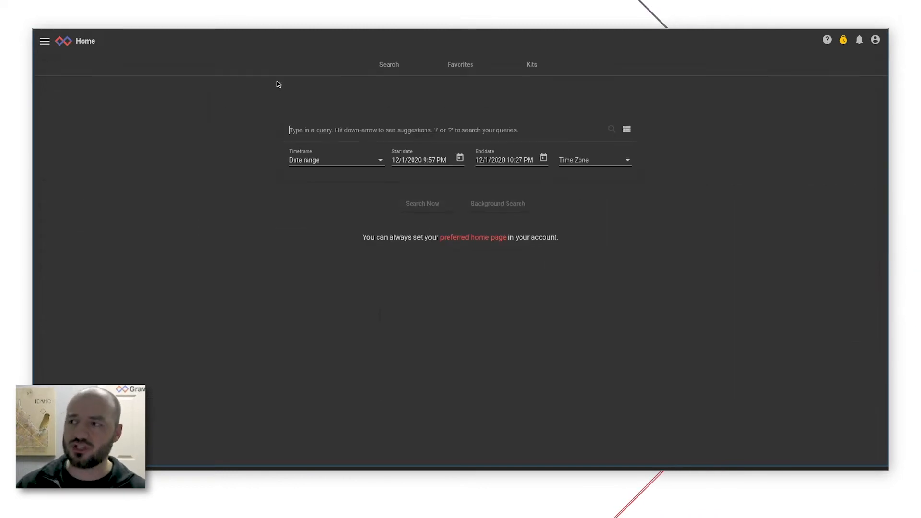
{"action": "type", "text": "tag=zeekconn ax orig resp resp_port | ip orig~PRIVATE resp~PRIVATE | stats unique_count(resp_port) by orig resp | stats sum(unique_count) by orig | chart sum by orig"}
{"action": "key", "text": "Return"}
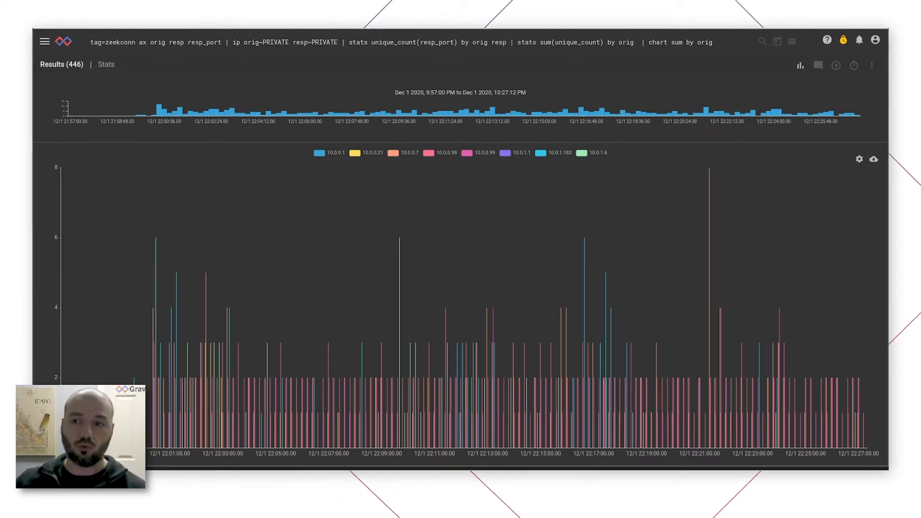
{"action": "left_click", "coordinate": [288, 32]}
{"action": "key", "text": "ctrl+a"}
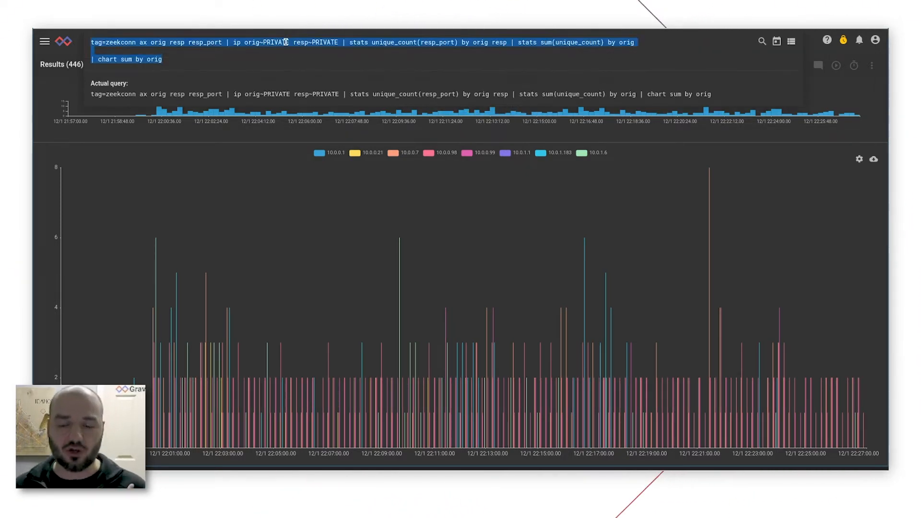
{"action": "type", "text": "@stats{tag=zeekconn ax orig resp resp_port | ip orig~PRIVATE resp~PRIVATE | stats unique_count(resp_port) by orig resp over 5m | stats sum(unique_count) by orig over 5m | stats mean(sum) by orig stddev(sum) by orig | eval stddev != 0 | table -nt orig stddev mean};  tag=zeekconn ax orig resp resp_port | ip orig~PRIVATE resp~PRIVATE | stats unique_count(resp_port) by orig resp over 5m | stats sum(unique_count) by orig over 5m | lookup -r @stats orig orig (stddev mean) /*| eval sum > toFloat(mean)+(toFloat(stddev)*2)*/ | chart sum by orig"}
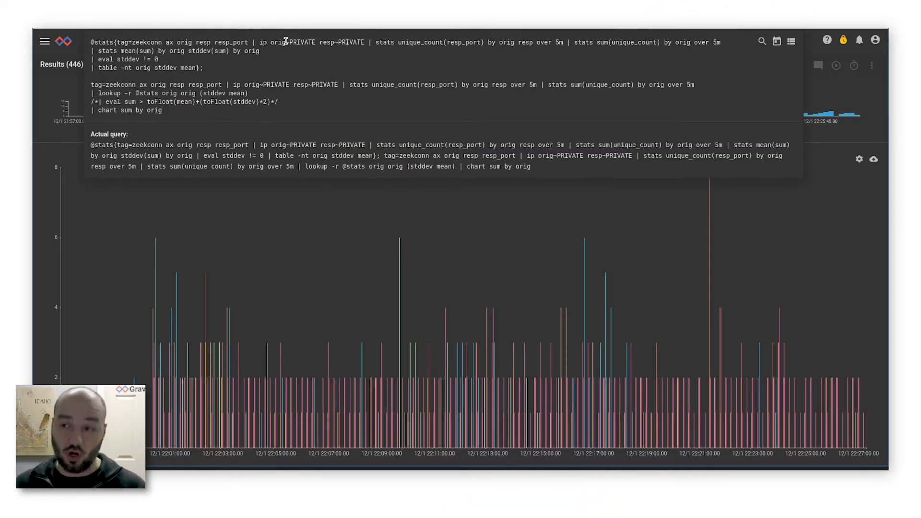
{"action": "key", "text": "Return"}
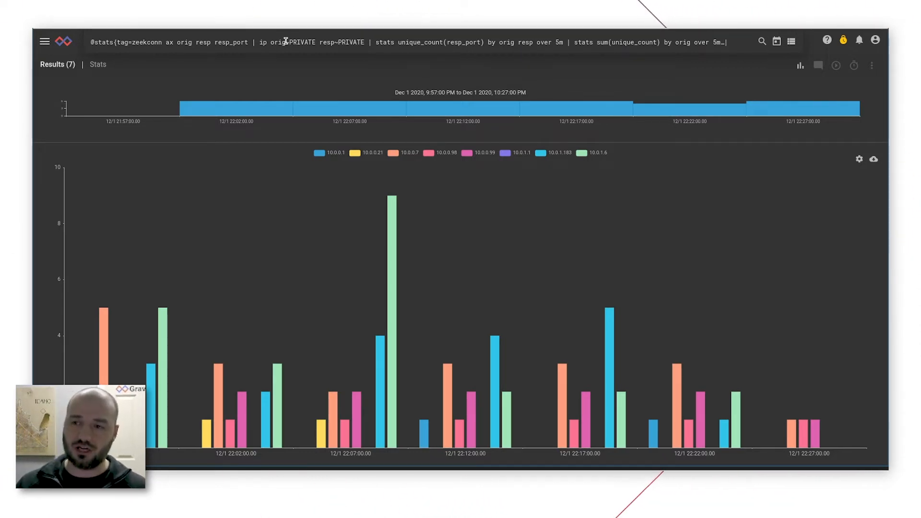
Uncomment the line "| eval sum > toFloat(mean)+(toFloat(stddev)*2)" in the compound query and rerun the search.
{"action": "left_click", "coordinate": [285, 40]}
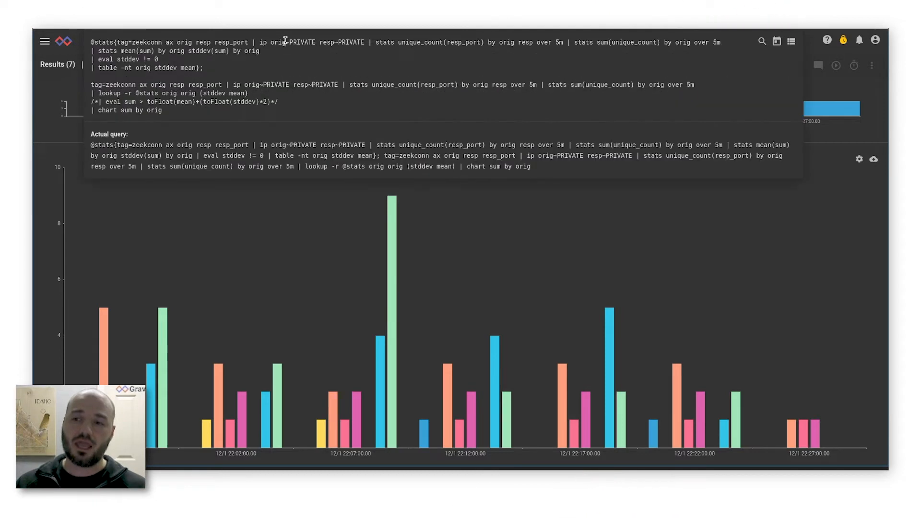
{"action": "left_click", "coordinate": [48, 136]}
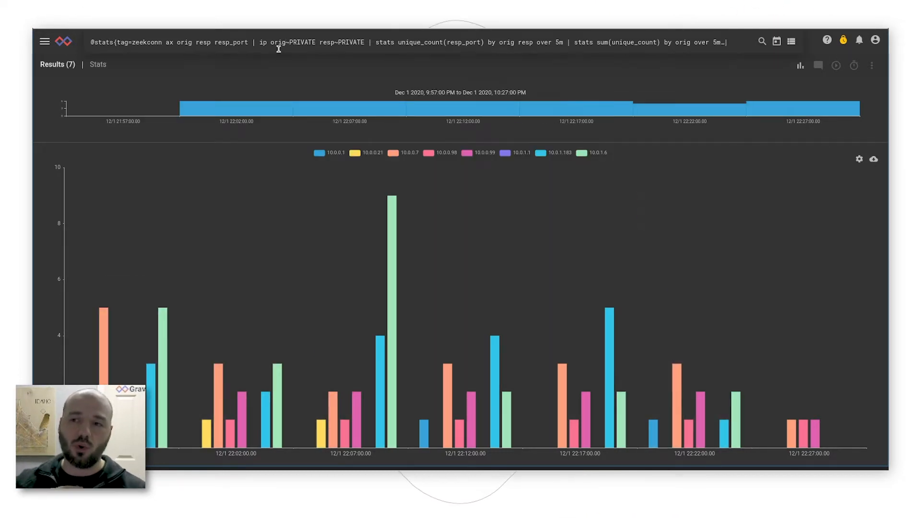
{"action": "left_click", "coordinate": [277, 43]}
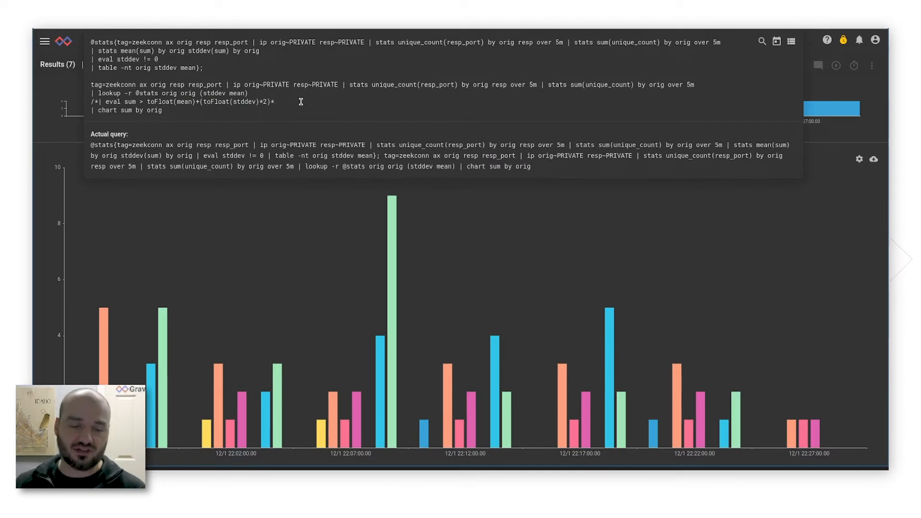
{"action": "key", "text": "BackSpace"}
{"action": "key", "text": "Home"}
{"action": "key", "text": "Delete"}
{"action": "key", "text": "Delete"}
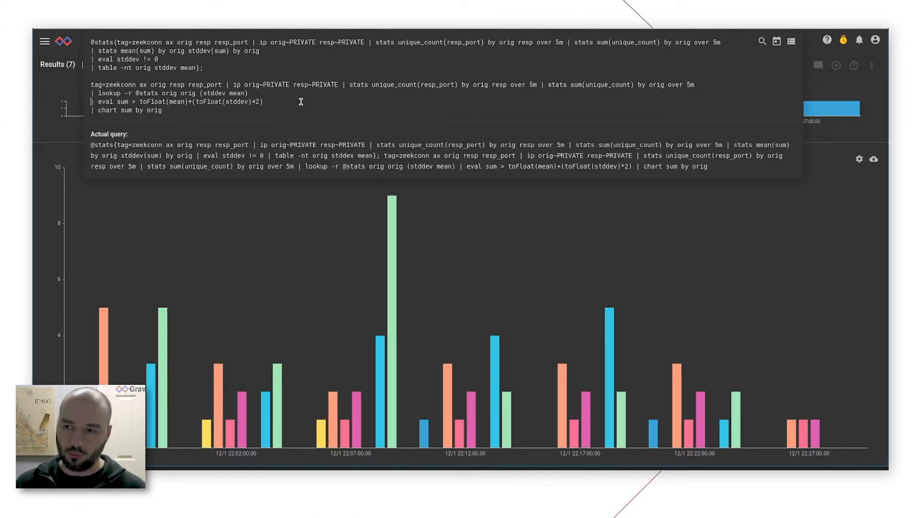
{"action": "key", "text": "Return"}
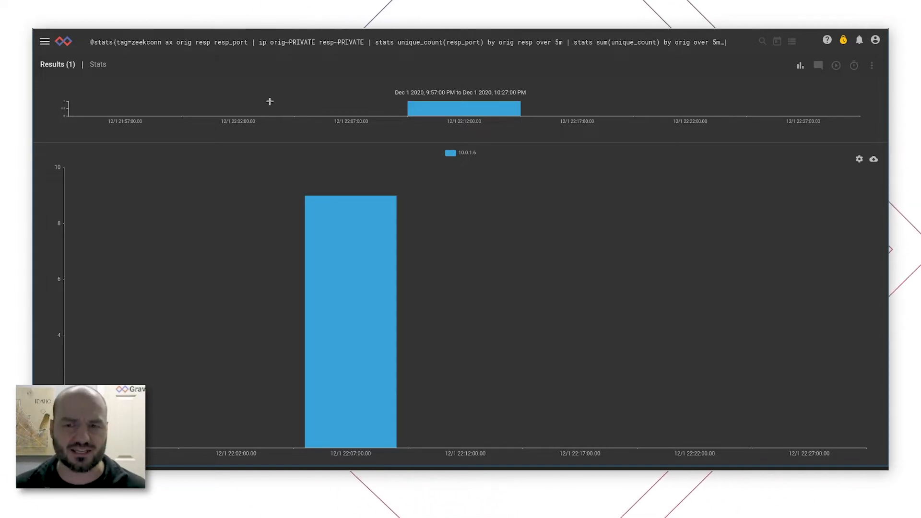
{"action": "mouse_move", "coordinate": [341, 237]}
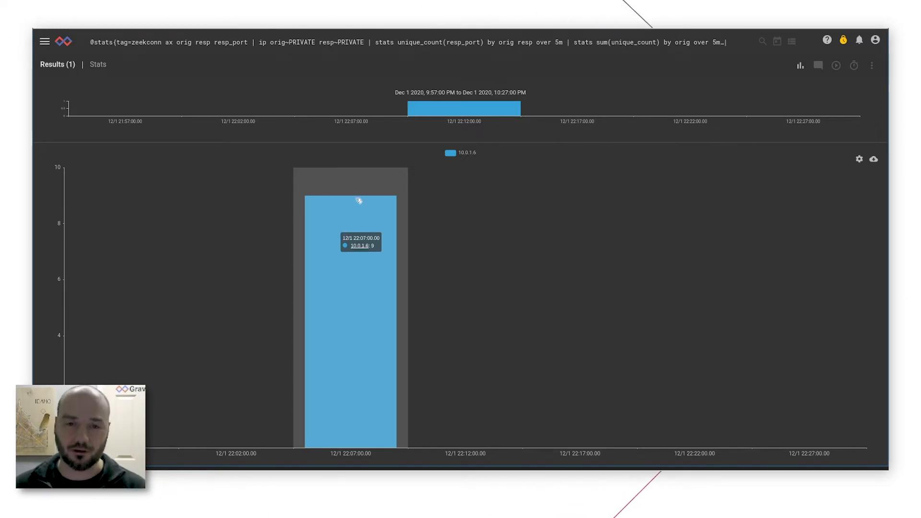
From the home page, run the sysmon EventID==1 query that looks up SHA256 hashes against procbaseline and tables processes by computer and user.
{"action": "left_click", "coordinate": [70, 44]}
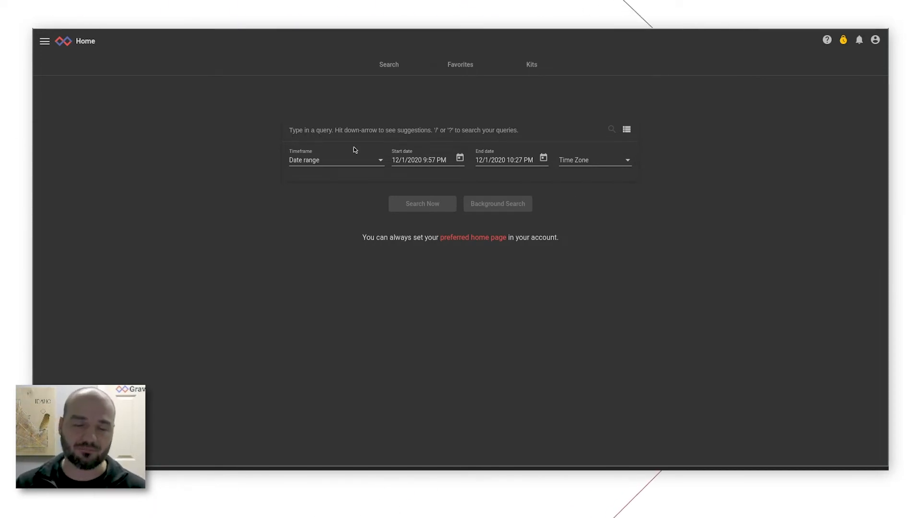
{"action": "key", "text": "ctrl+v"}
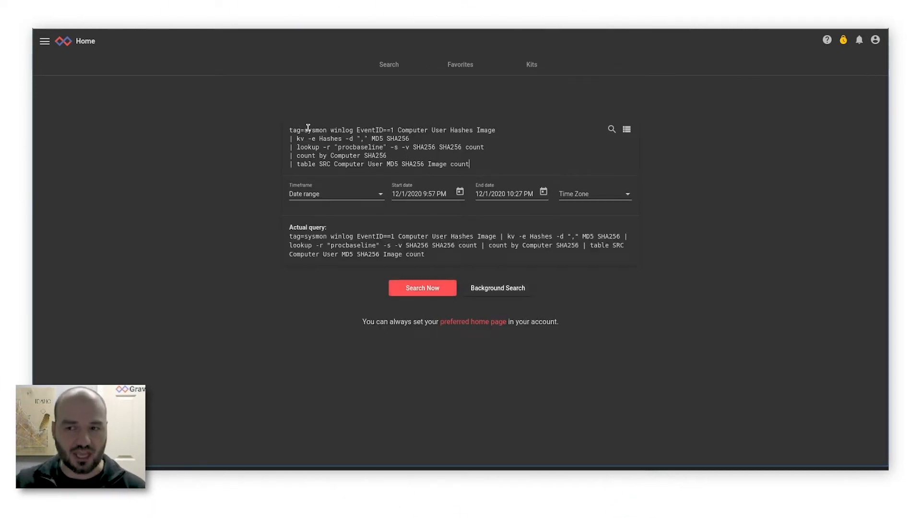
{"action": "key", "text": "Return"}
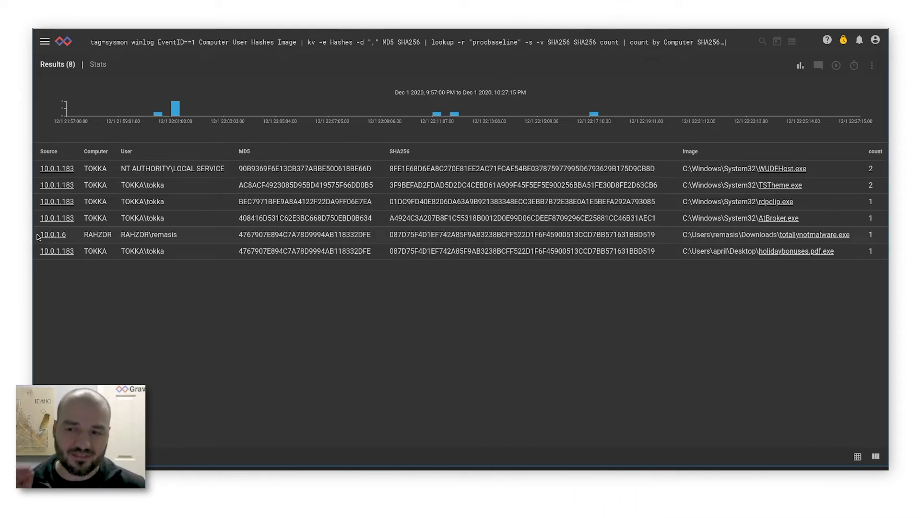
Run the Sysmon process create search on source IP 10.0.1.6, the host that executed totallynotmalware.exe.
{"action": "left_click_drag", "start_coordinate": [37, 237], "coordinate": [71, 243]}
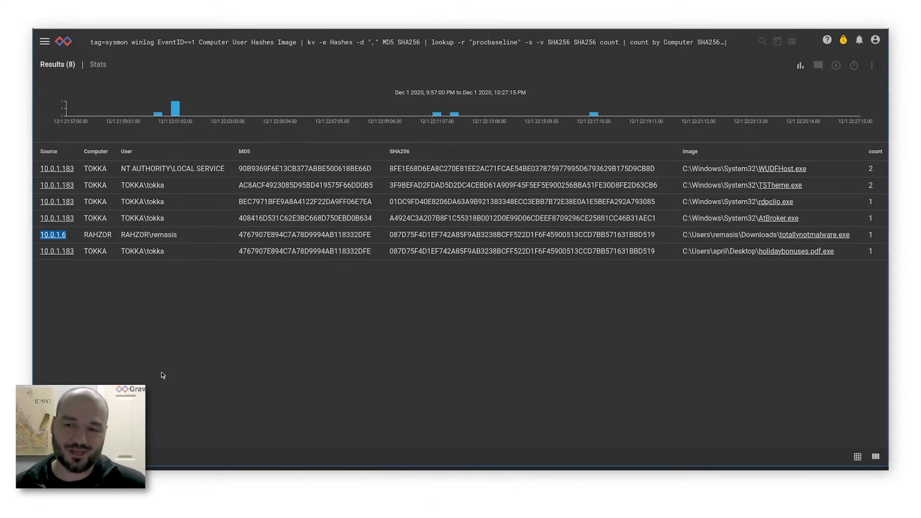
{"action": "left_click", "coordinate": [335, 335]}
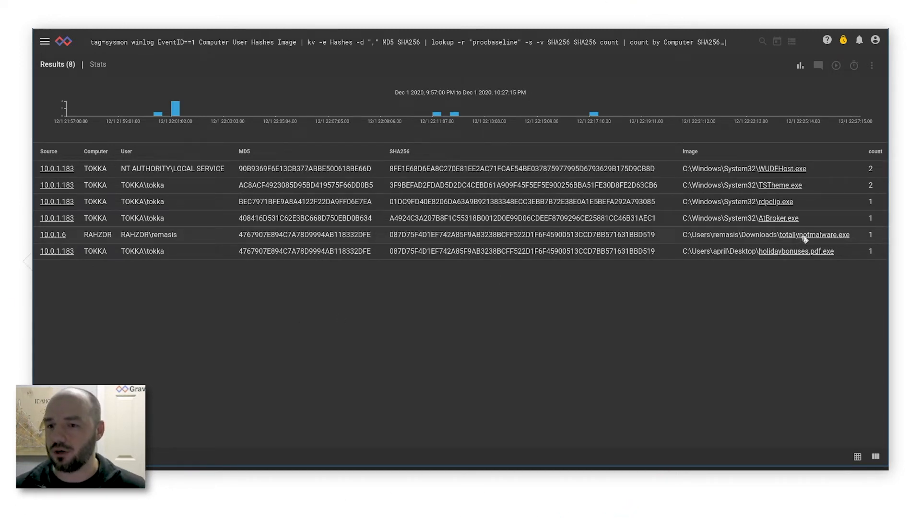
{"action": "left_click", "coordinate": [65, 236]}
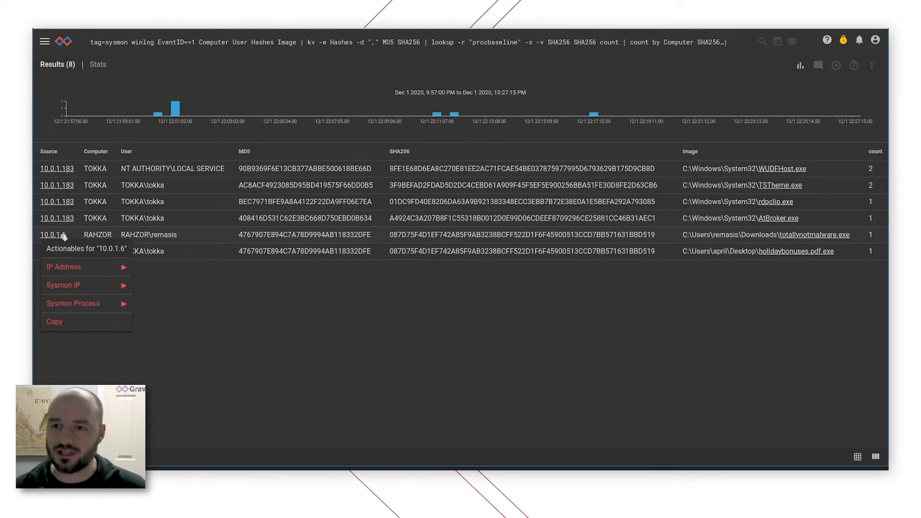
{"action": "mouse_move", "coordinate": [122, 281]}
{"action": "mouse_move", "coordinate": [121, 304]}
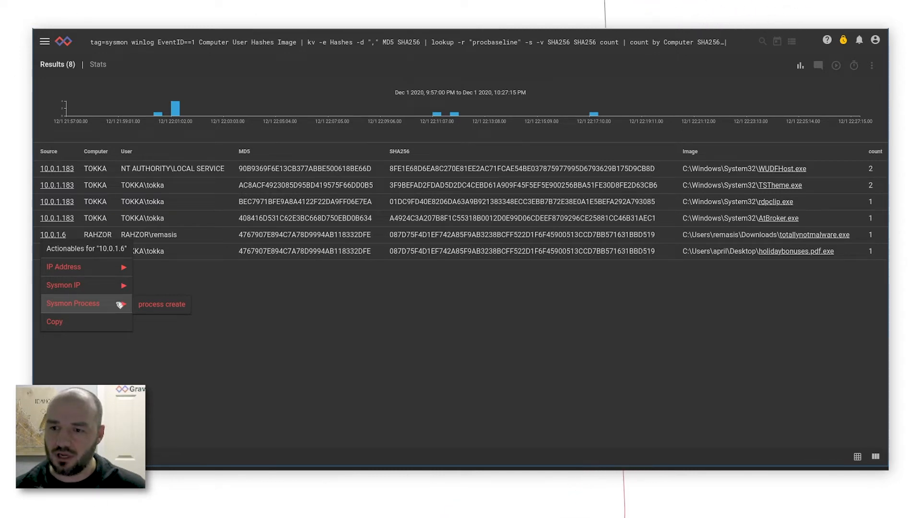
{"action": "left_click", "coordinate": [154, 307]}
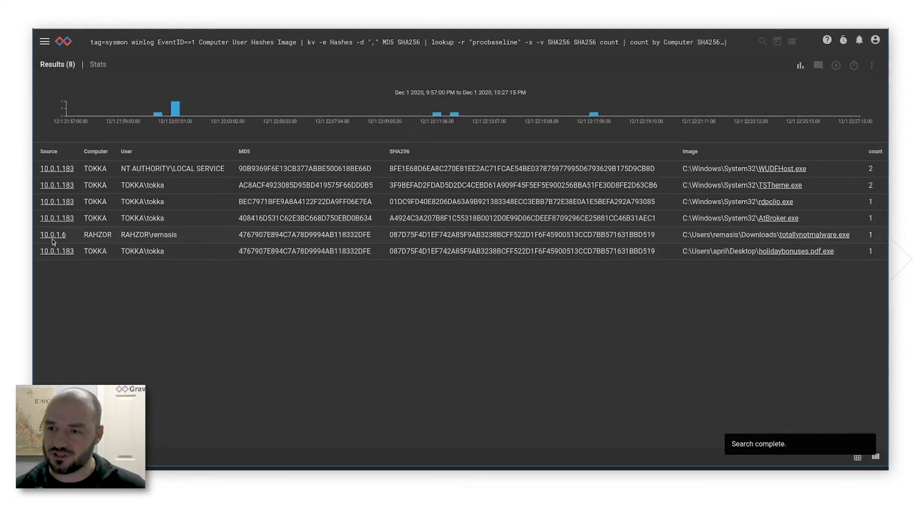
From the baseline query results, open the Sysmon IP Investigator dashboard for source IP 10.0.1.6.
{"action": "left_click", "coordinate": [53, 239]}
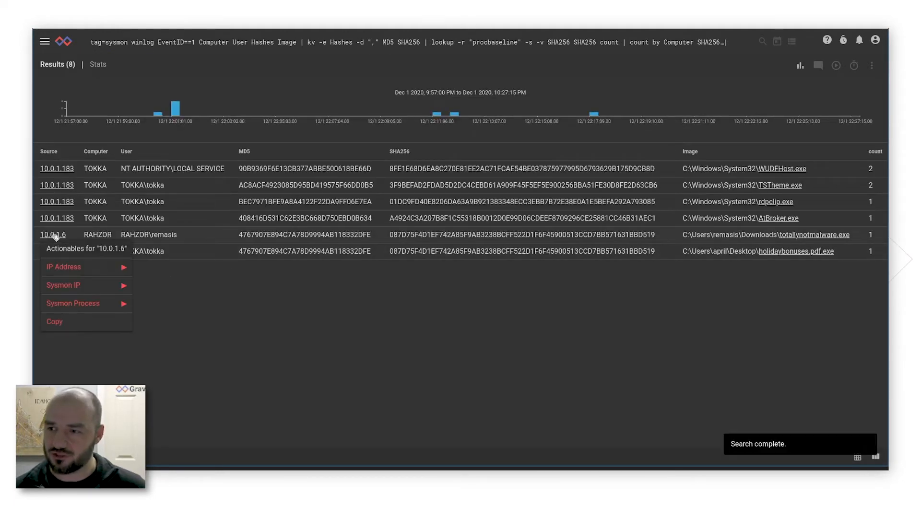
{"action": "mouse_move", "coordinate": [108, 270]}
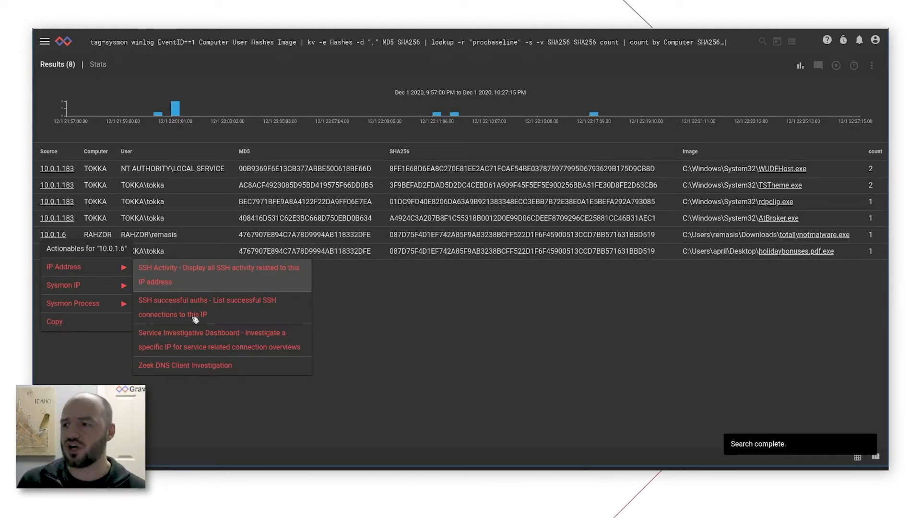
{"action": "mouse_move", "coordinate": [111, 285]}
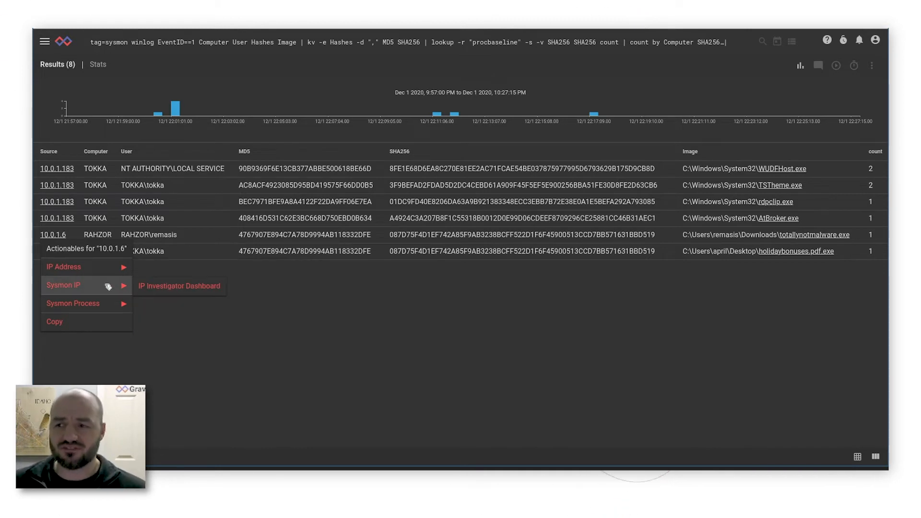
{"action": "left_click", "coordinate": [178, 288]}
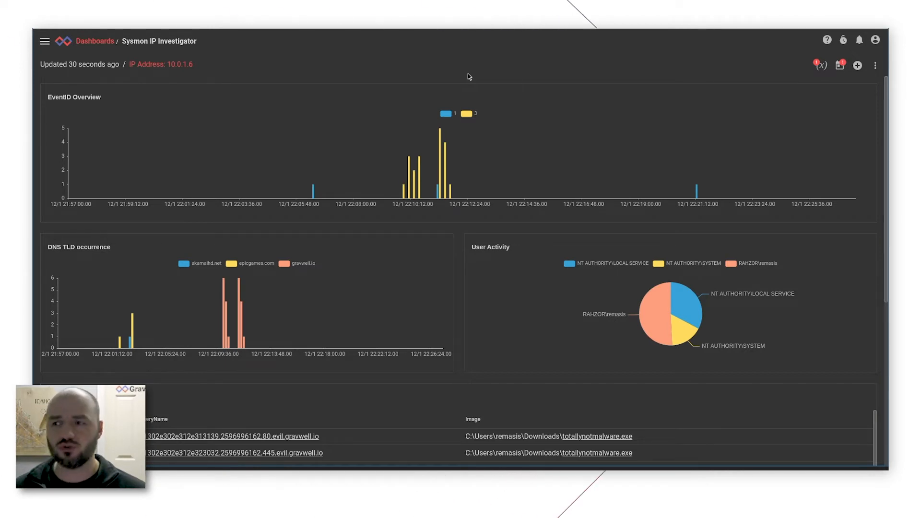
Examine the host's EventID overview, DNS TLD occurrence, user activity and the query names and images in the DNS activity table.
{"action": "mouse_move", "coordinate": [437, 246]}
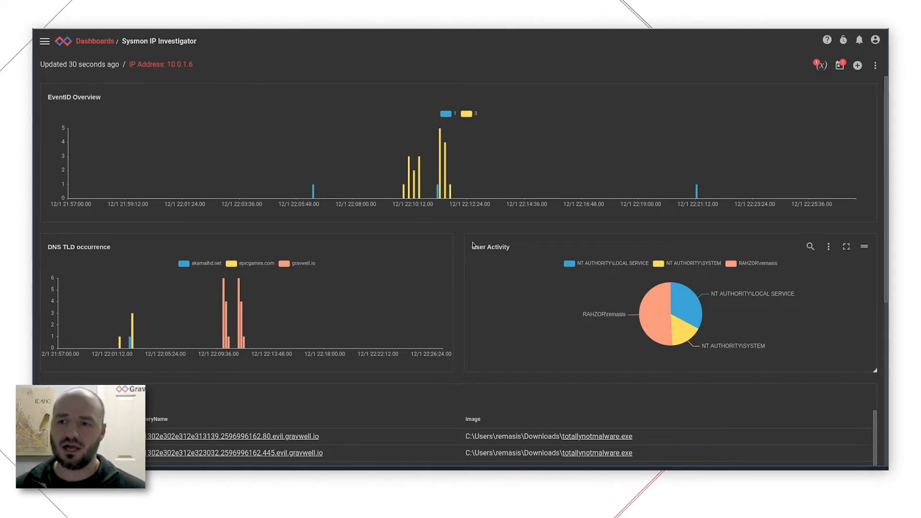
{"action": "scroll", "coordinate": [461, 236], "scroll_direction": "down", "scroll_amount": 3}
{"action": "scroll", "coordinate": [459, 230], "scroll_direction": "up", "scroll_amount": 3}
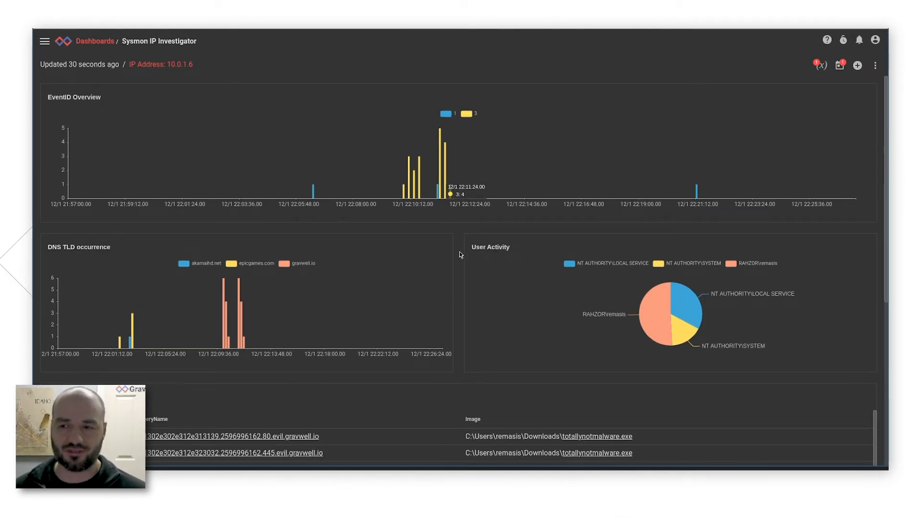
{"action": "scroll", "coordinate": [456, 245], "scroll_direction": "down", "scroll_amount": 5}
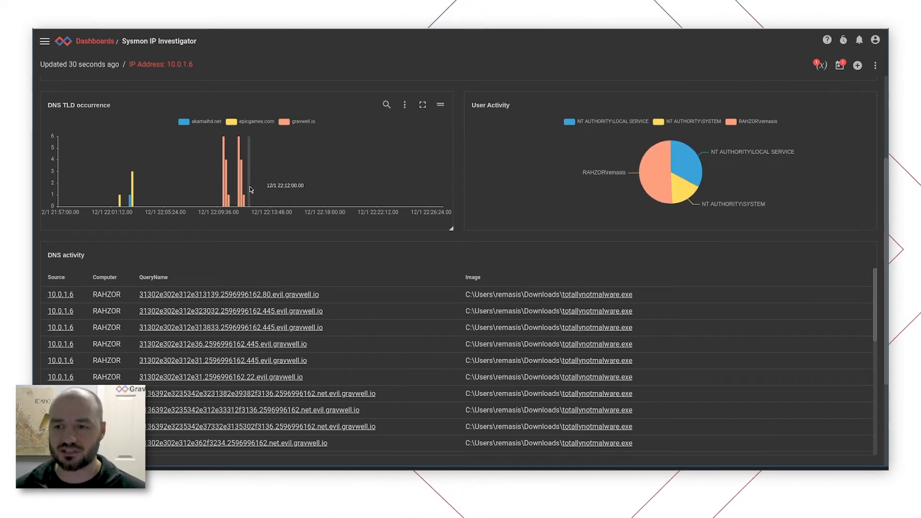
{"action": "scroll", "coordinate": [464, 193], "scroll_direction": "down", "scroll_amount": 2}
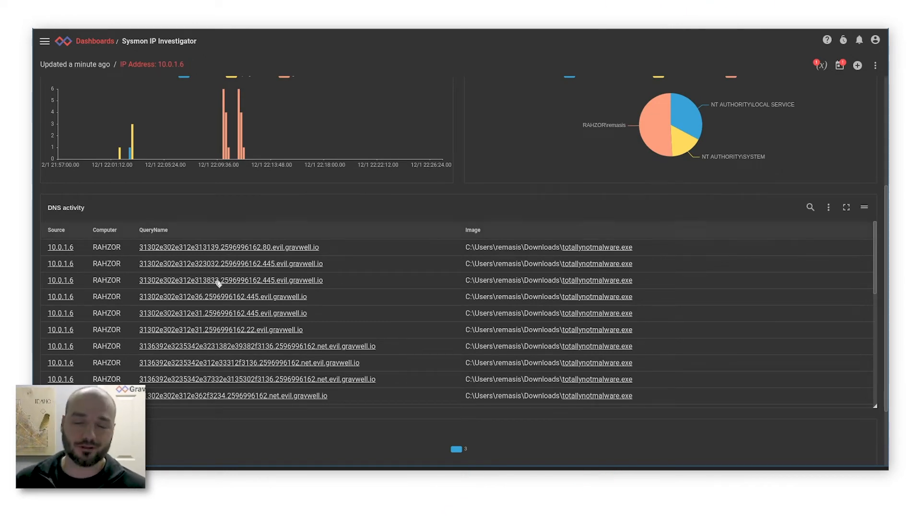
{"action": "scroll", "coordinate": [186, 320], "scroll_direction": "down", "scroll_amount": 3}
{"action": "scroll", "coordinate": [198, 345], "scroll_direction": "down", "scroll_amount": 4}
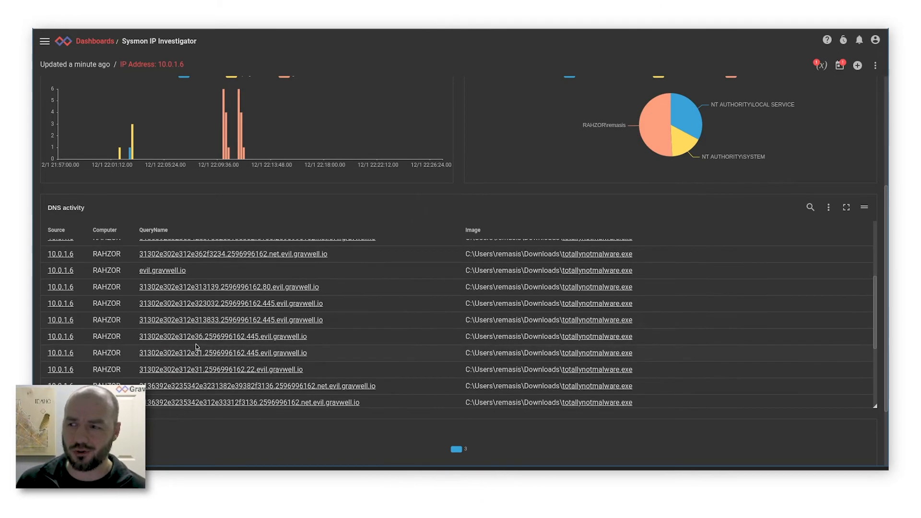
{"action": "scroll", "coordinate": [203, 354], "scroll_direction": "up", "scroll_amount": 3}
{"action": "scroll", "coordinate": [203, 354], "scroll_direction": "down", "scroll_amount": 2}
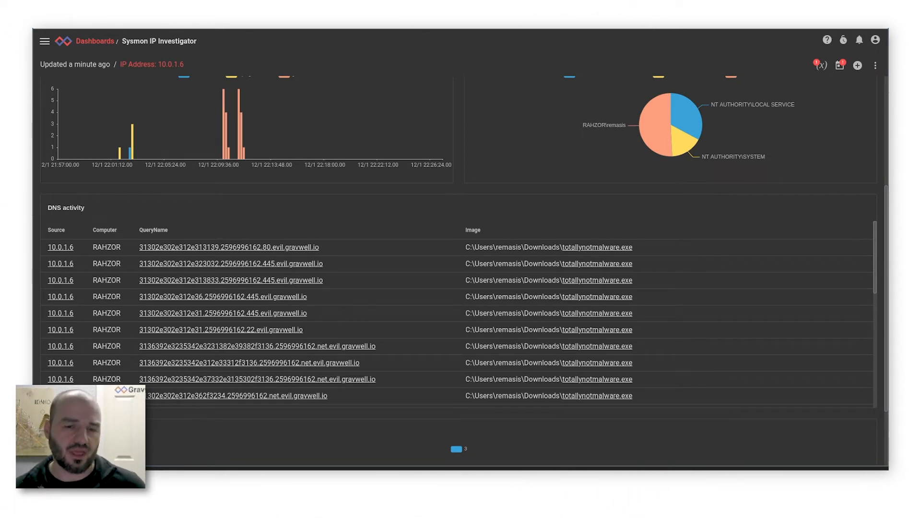
{"action": "key", "text": "alt+Tab"}
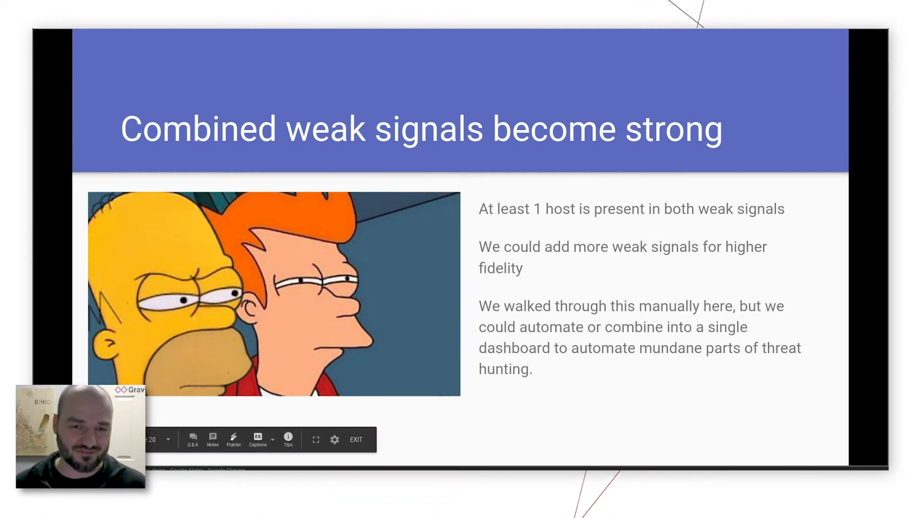
{"action": "key", "text": "Right"}
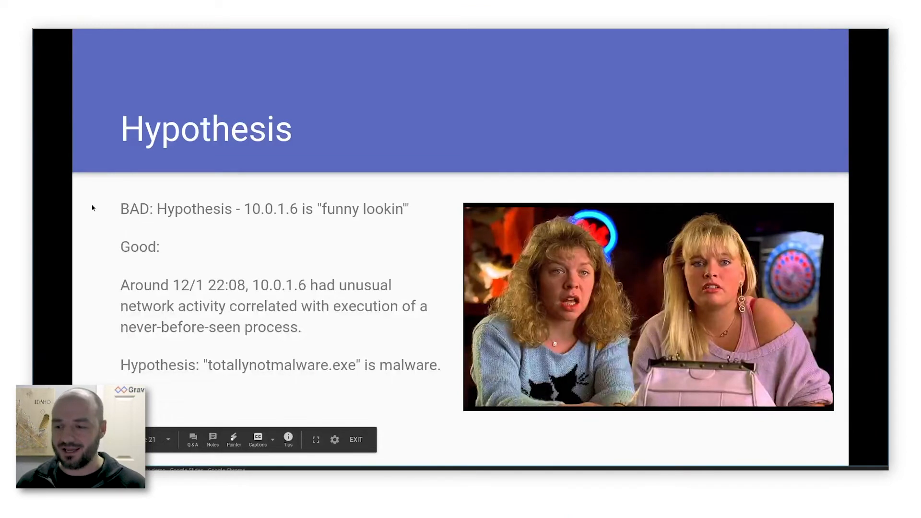
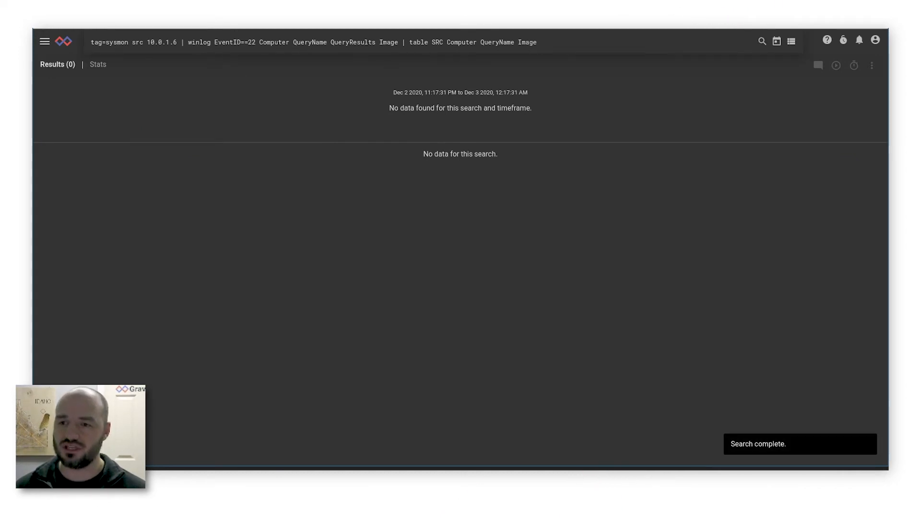
From the DNS activity table of host 10.0.1.6, open the Zeek DNS Domain Investigation Dashboard for gravwell.io and review its CNAME, A and AAAA records.
{"action": "key", "text": "alt+Left"}
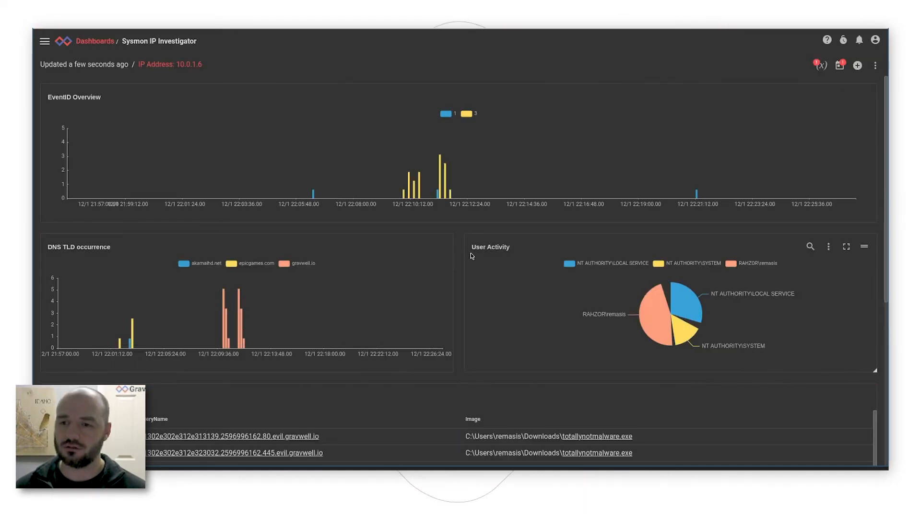
{"action": "scroll", "coordinate": [471, 227], "scroll_direction": "down", "scroll_amount": 3}
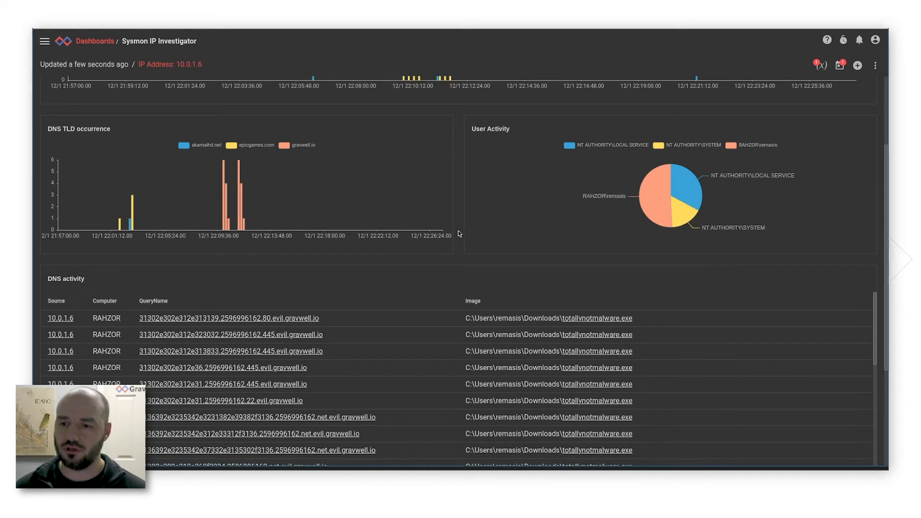
{"action": "scroll", "coordinate": [460, 233], "scroll_direction": "down", "scroll_amount": 3}
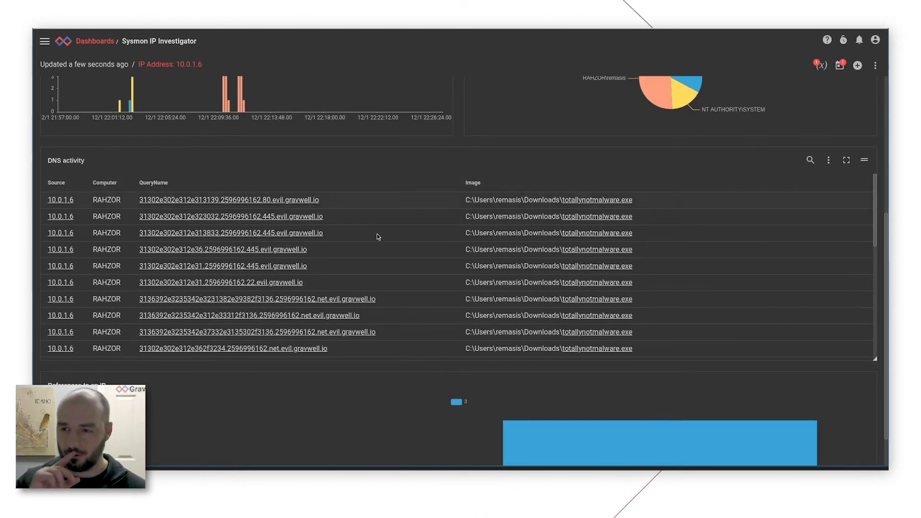
{"action": "scroll", "coordinate": [290, 240], "scroll_direction": "down", "scroll_amount": 3}
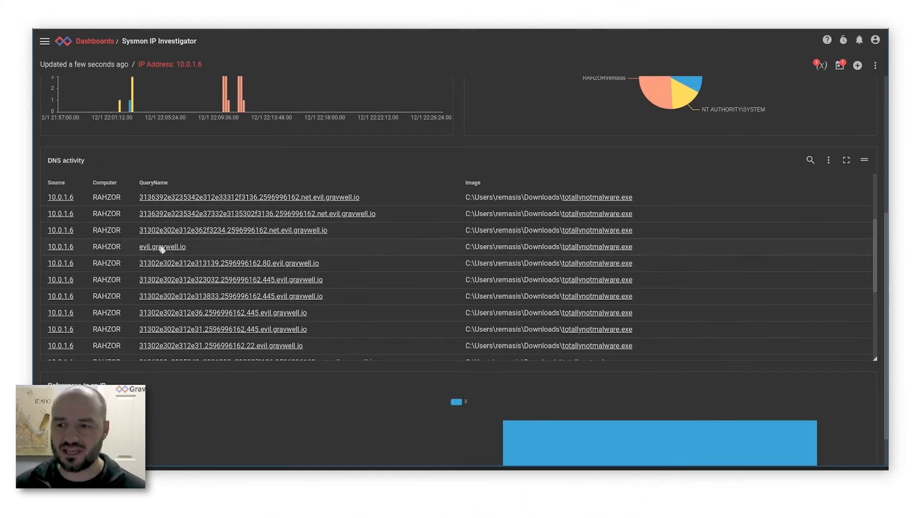
{"action": "scroll", "coordinate": [162, 254], "scroll_direction": "down", "scroll_amount": 5}
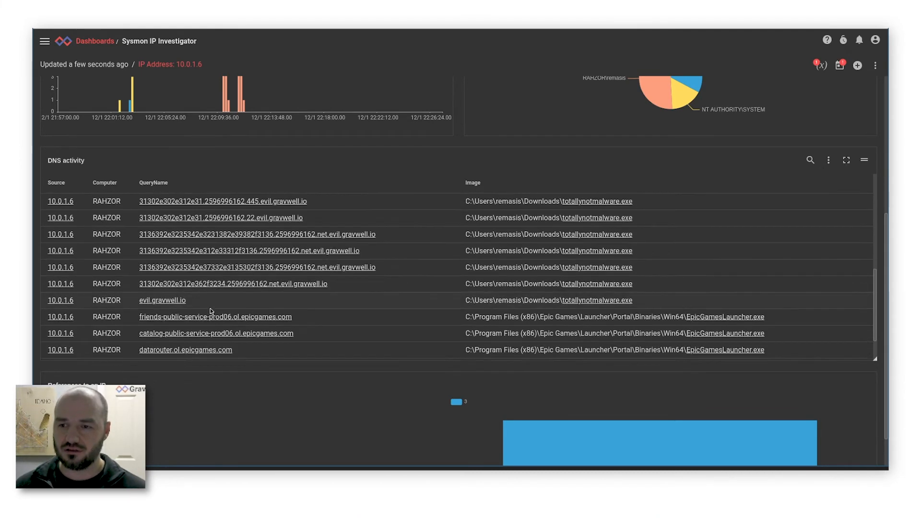
{"action": "left_click", "coordinate": [174, 252]}
{"action": "mouse_move", "coordinate": [230, 375]}
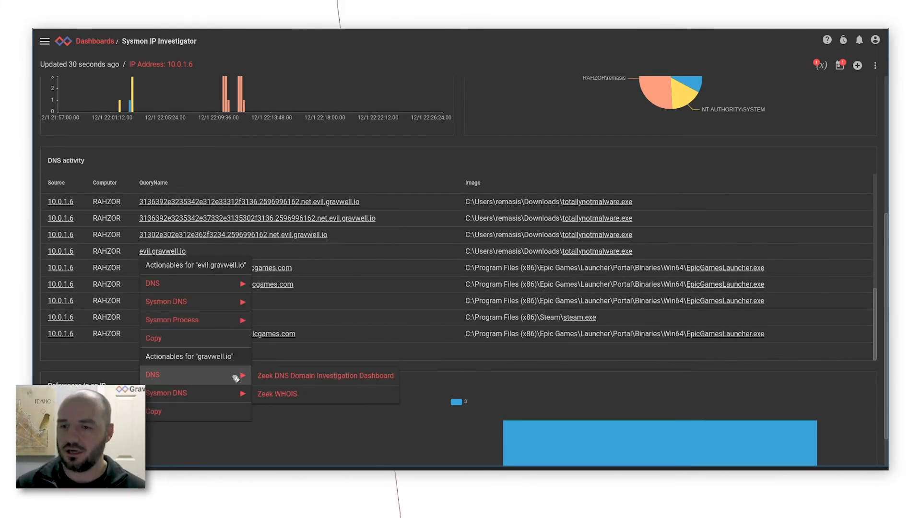
{"action": "left_click", "coordinate": [288, 376]}
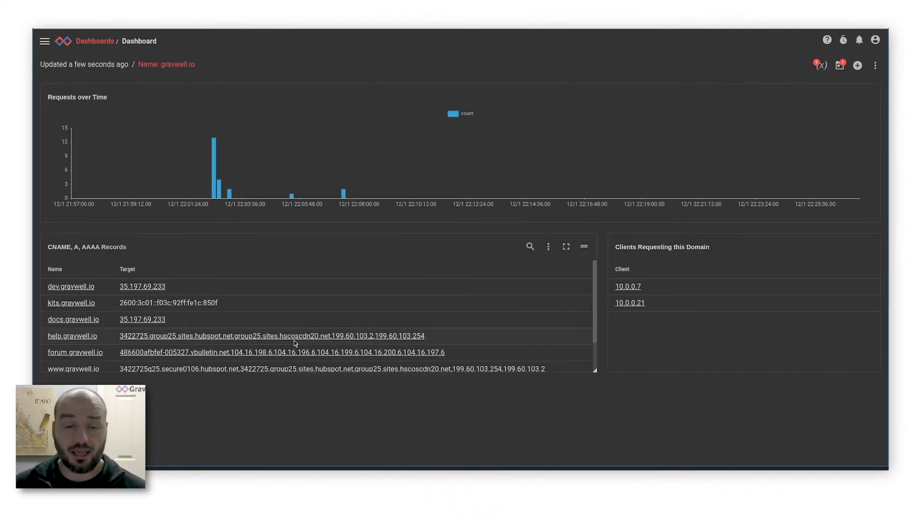
{"action": "scroll", "coordinate": [436, 326], "scroll_direction": "down", "scroll_amount": 1}
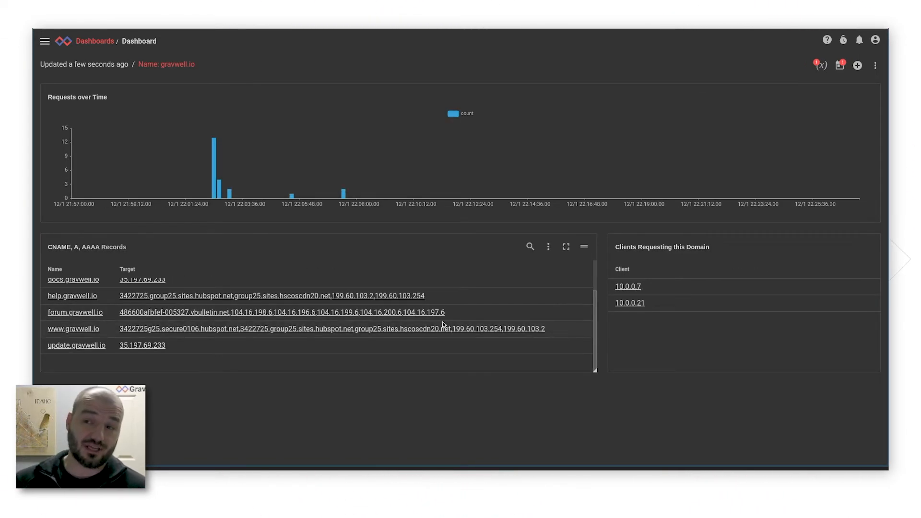
{"action": "scroll", "coordinate": [435, 352], "scroll_direction": "up", "scroll_amount": 1}
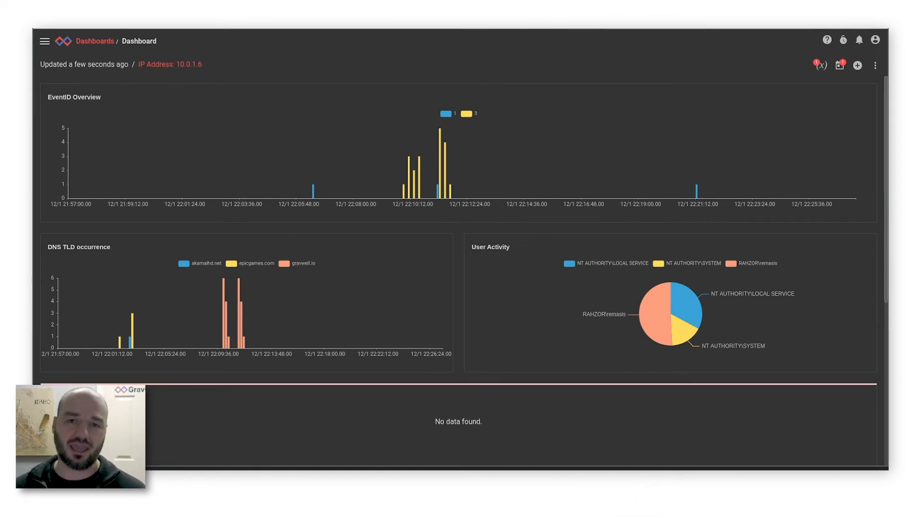
From the home page, run the sysmon EventID==22 query for gravwell.io that regex-extracts hex1, hex2 and num from QueryName and tables them by computer.
{"action": "key", "text": "alt+Tab"}
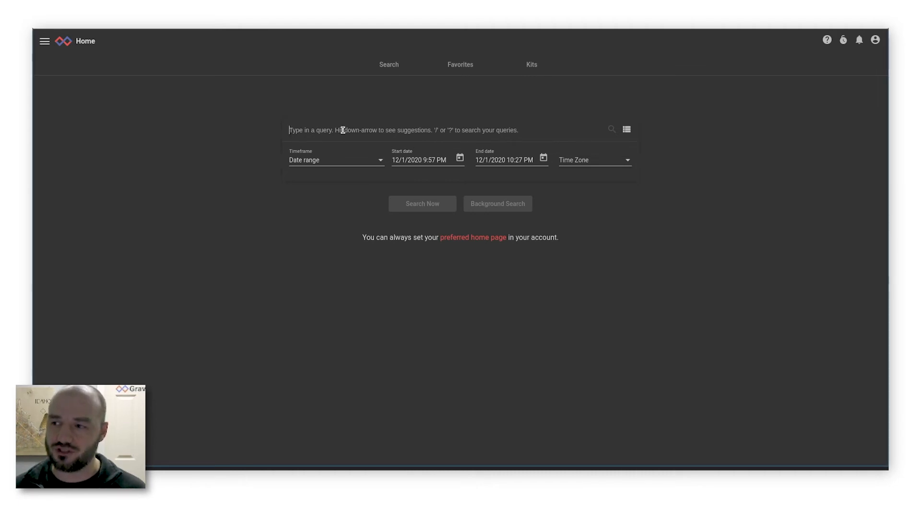
{"action": "key", "text": "ctrl+v"}
{"action": "key", "text": "Return"}
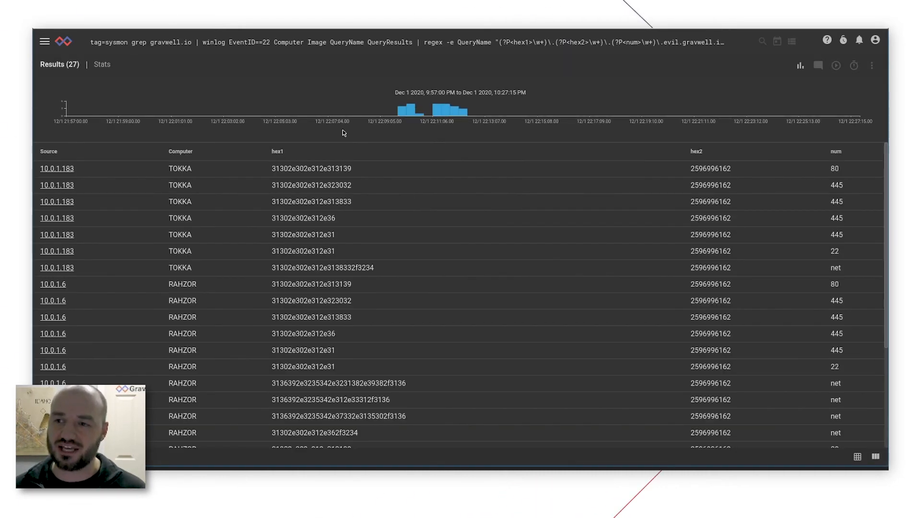
Examine the full query's regex and the hex1, hex2 and num values extracted in the first result rows.
{"action": "left_click", "coordinate": [338, 42]}
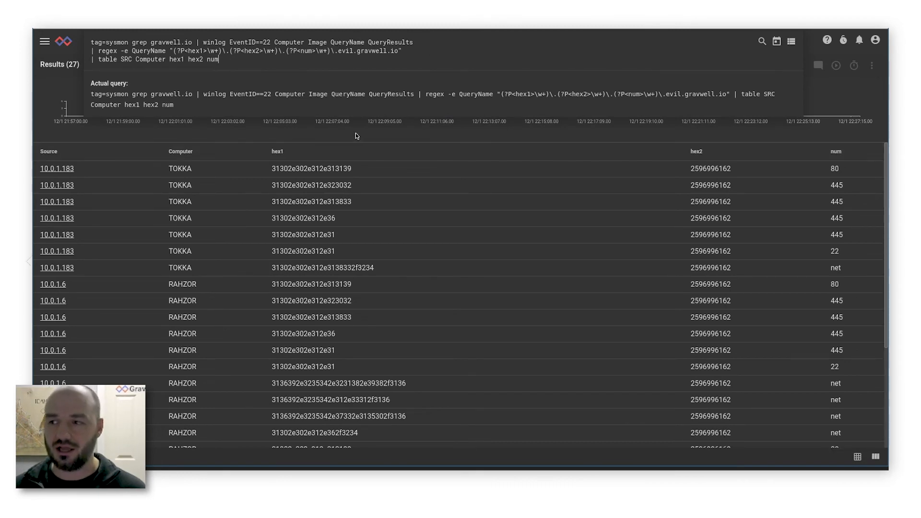
{"action": "left_click", "coordinate": [155, 140]}
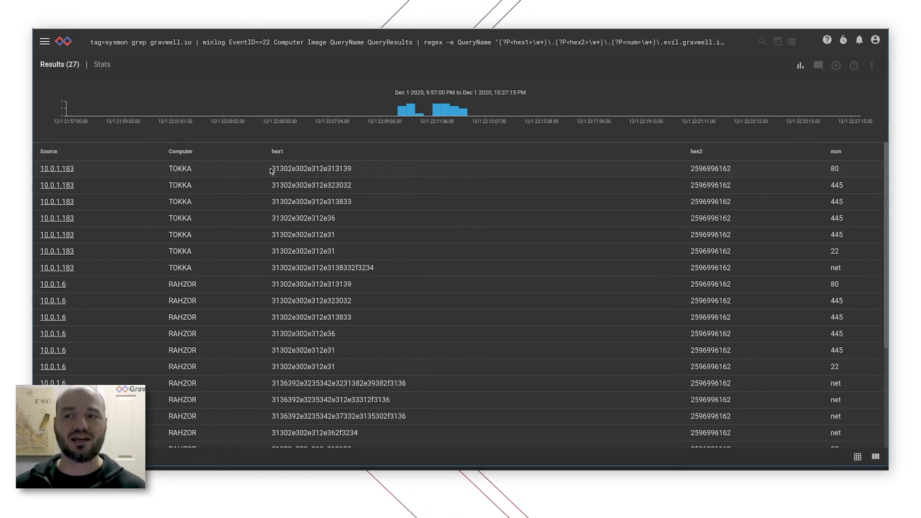
{"action": "left_click_drag", "start_coordinate": [276, 168], "coordinate": [530, 173]}
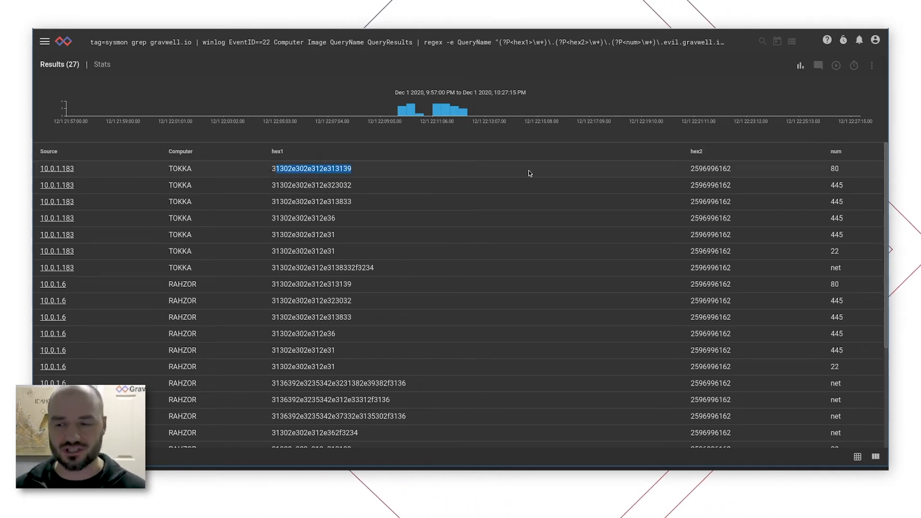
{"action": "left_click", "coordinate": [705, 167]}
{"action": "double_click", "coordinate": [832, 166]}
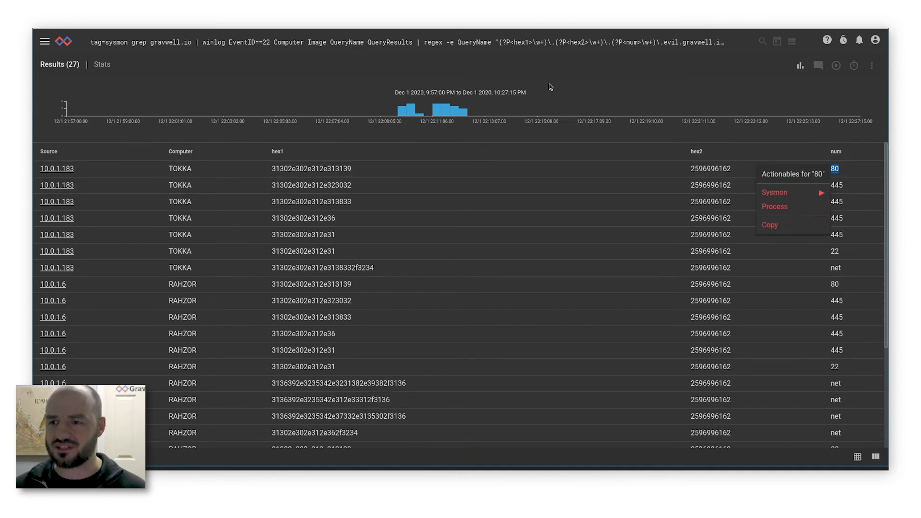
{"action": "left_click", "coordinate": [605, 76]}
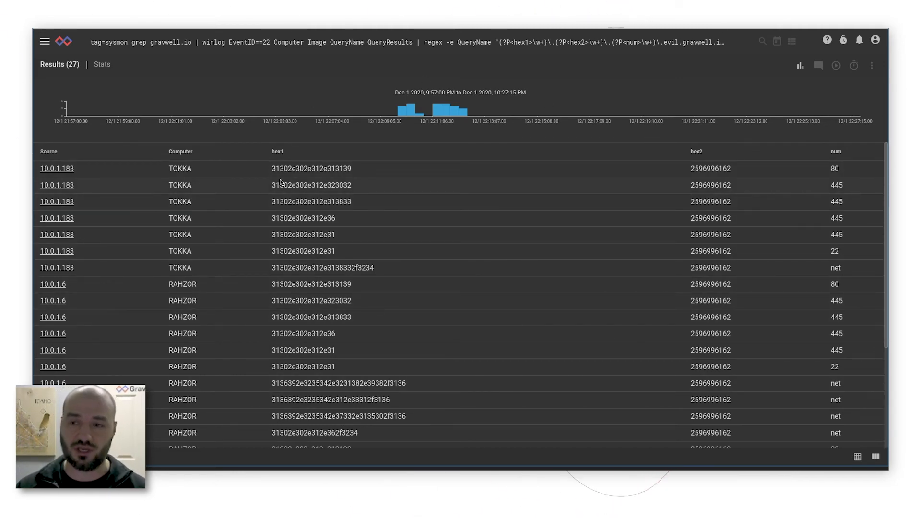
{"action": "left_click_drag", "start_coordinate": [272, 184], "coordinate": [365, 186]}
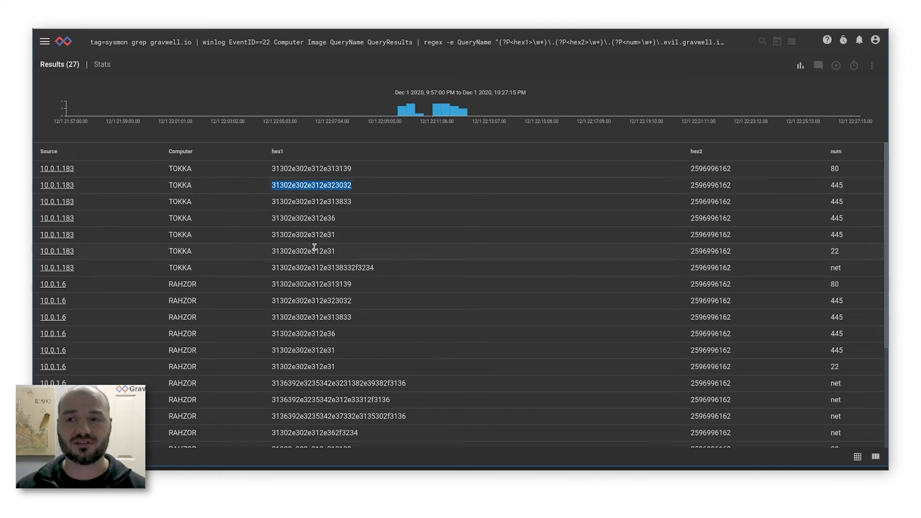
{"action": "left_click", "coordinate": [315, 227]}
Insert a base64 -d hex1 stage between the query's regex and table stages and run the search.
{"action": "left_click", "coordinate": [503, 42]}
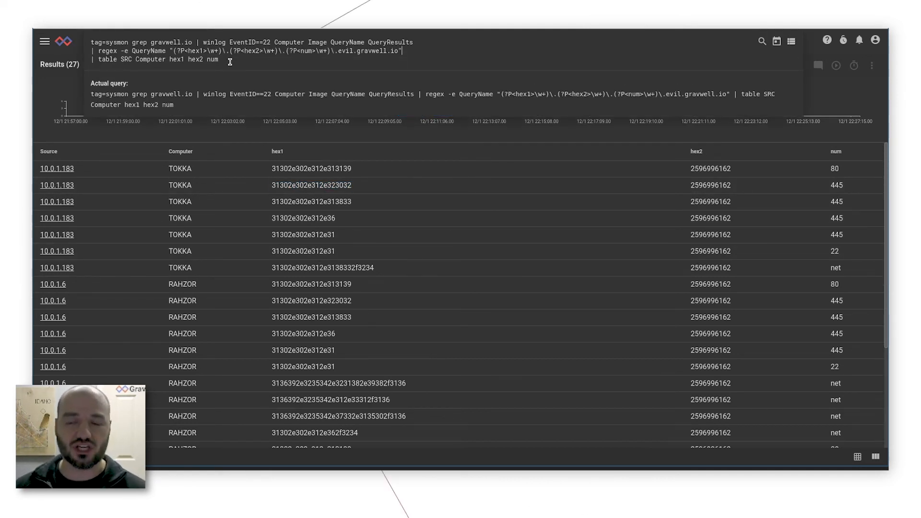
{"action": "key", "text": "Return"}
{"action": "type", "text": "|"}
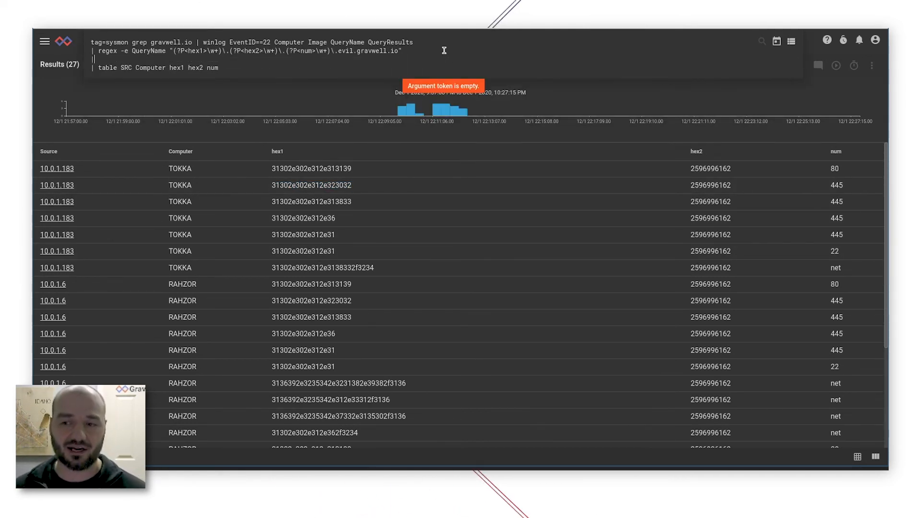
{"action": "type", "text": " base64 "}
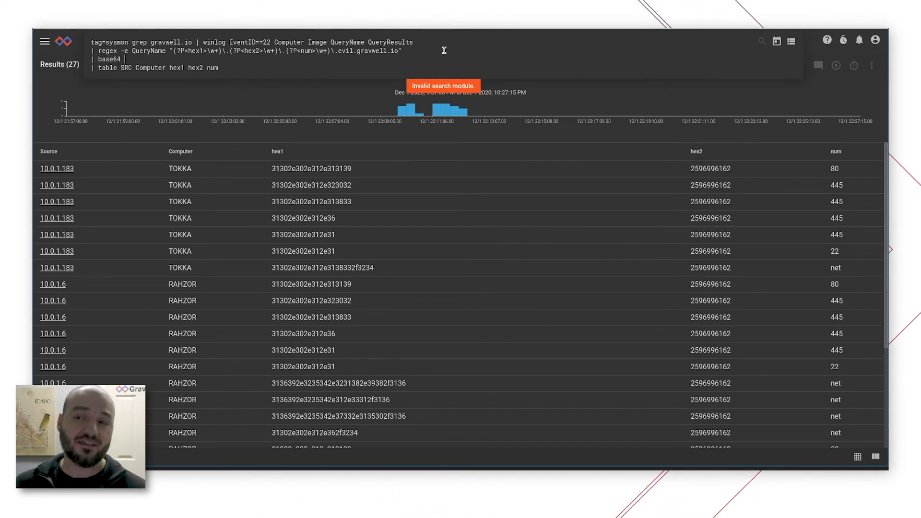
{"action": "type", "text": "-d hex1"}
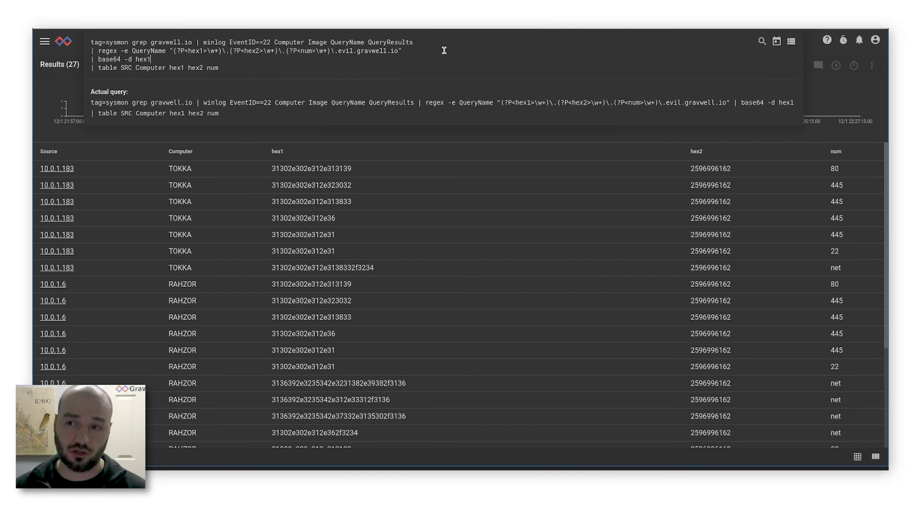
{"action": "key", "text": "Return"}
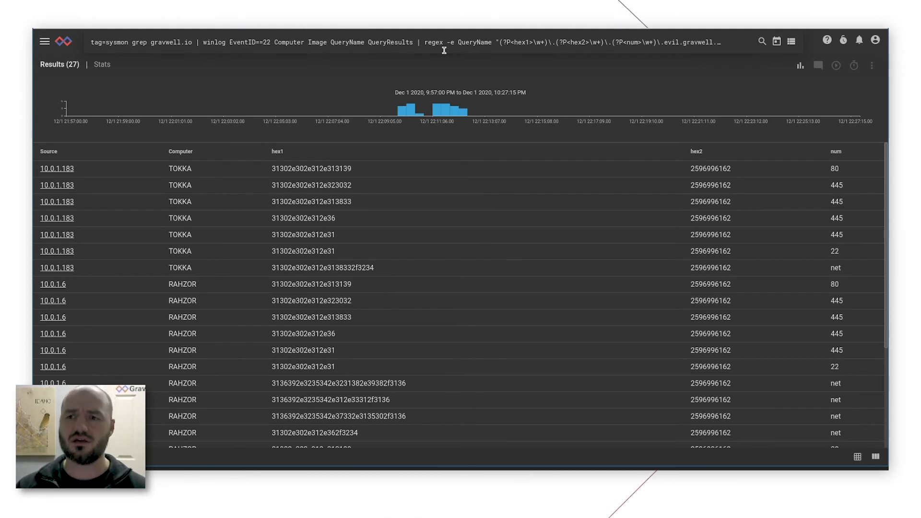
Replace the base64 module in the decode stage with hexlify, keeping -d hex1, and rerun the search.
{"action": "left_click", "coordinate": [444, 48]}
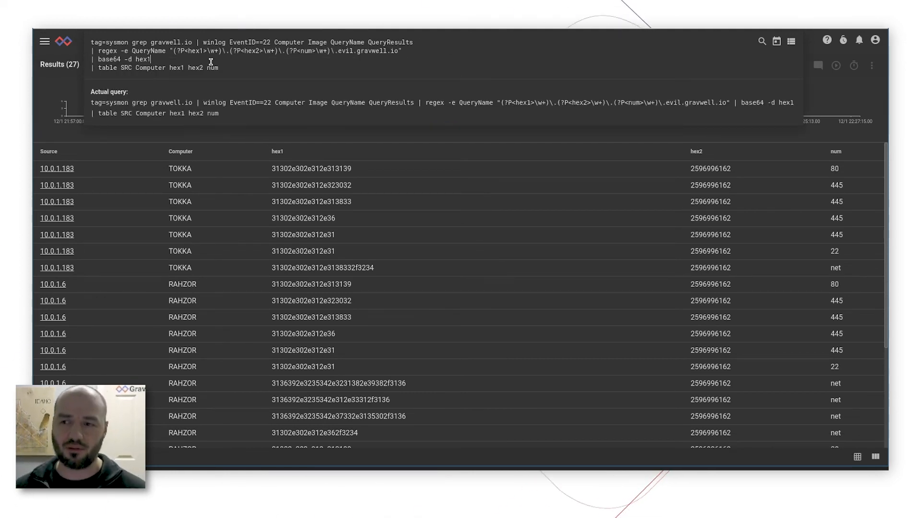
{"action": "left_click", "coordinate": [210, 62]}
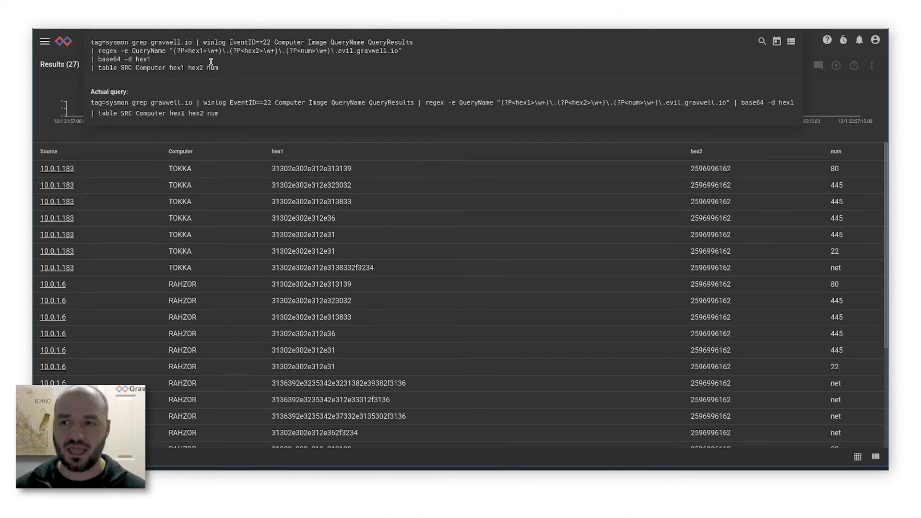
{"action": "key", "text": "Left"}
{"action": "key", "text": "Left"}
{"action": "key", "text": "Left"}
{"action": "key", "text": "Left"}
{"action": "key", "text": "Left"}
{"action": "key", "text": "Left"}
{"action": "key", "text": "Left"}
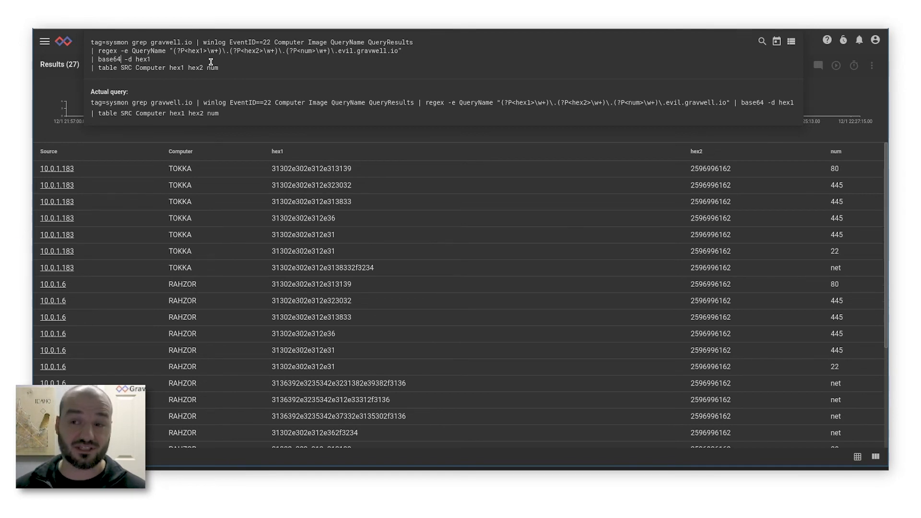
{"action": "key", "text": "BackSpace"}
{"action": "key", "text": "BackSpace"}
{"action": "key", "text": "BackSpace"}
{"action": "key", "text": "BackSpace"}
{"action": "key", "text": "BackSpace"}
{"action": "key", "text": "BackSpace"}
{"action": "type", "text": "he"}
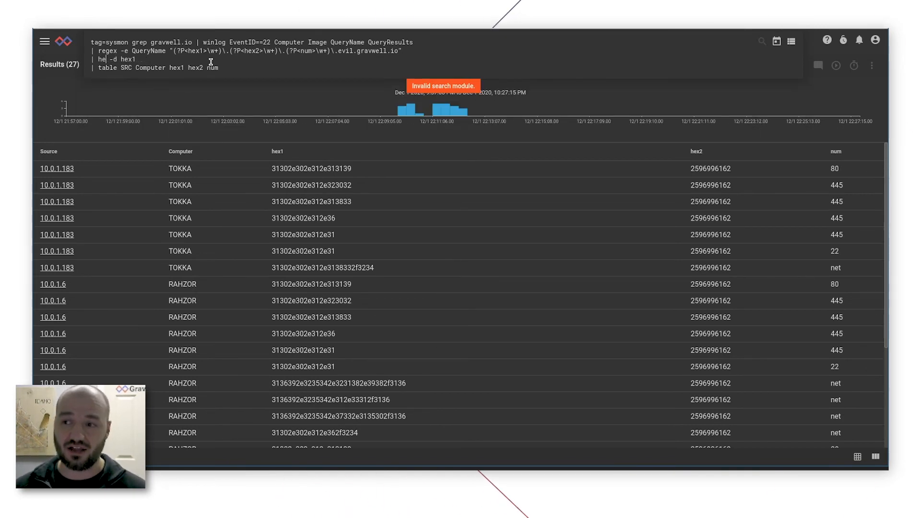
{"action": "type", "text": "x"}
{"action": "key", "text": "Return"}
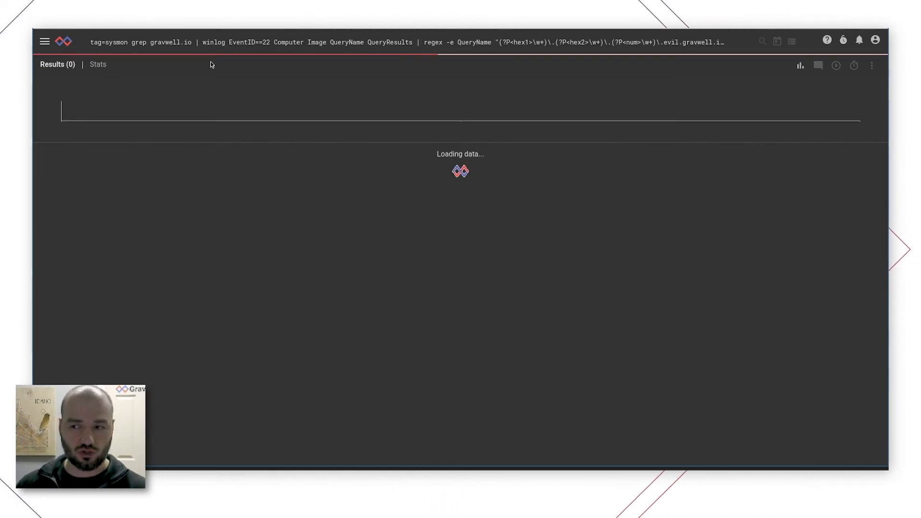
Review the hexlify stage in the query and the decoded hex1 address, hex2 and num values of the first row.
{"action": "left_click", "coordinate": [244, 42]}
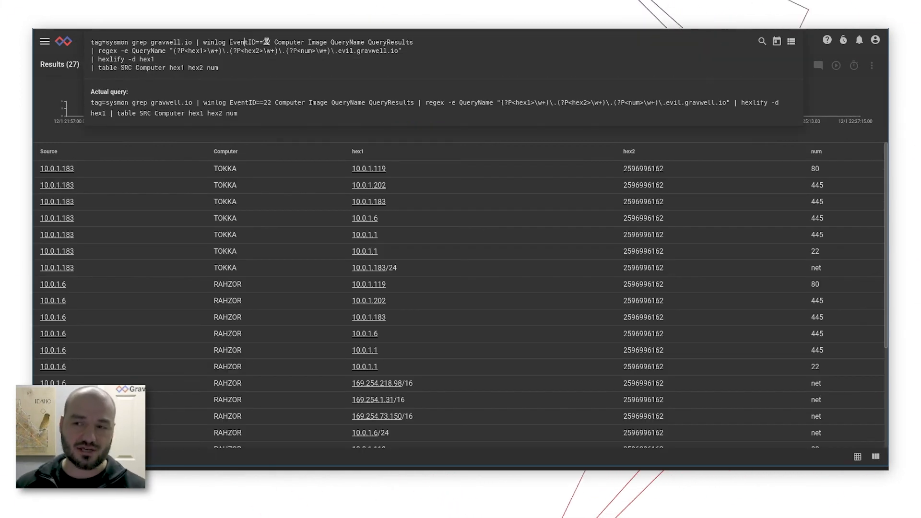
{"action": "left_click_drag", "start_coordinate": [165, 58], "coordinate": [71, 63]}
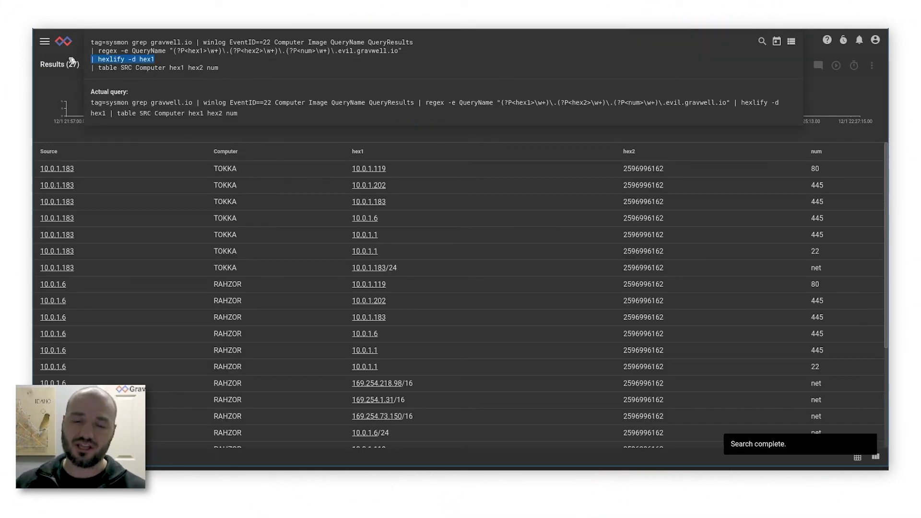
{"action": "left_click", "coordinate": [47, 80]}
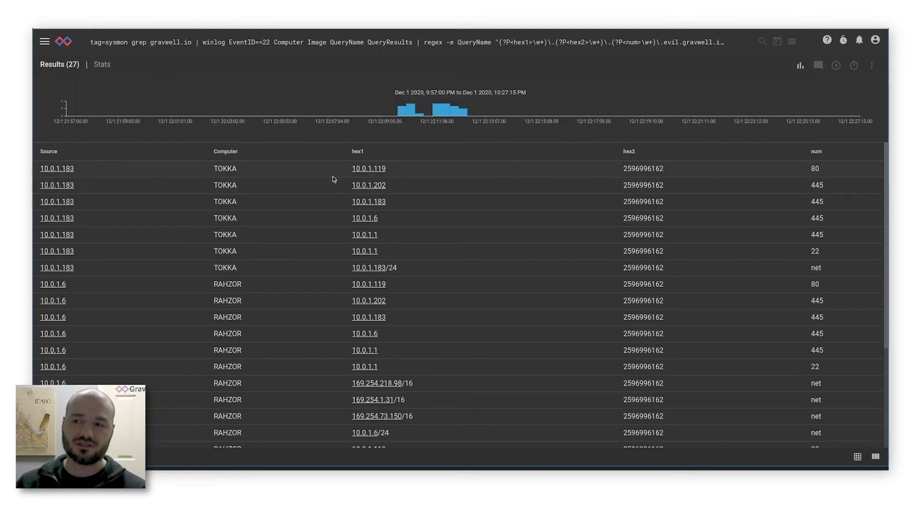
{"action": "left_click_drag", "start_coordinate": [336, 171], "coordinate": [430, 167]}
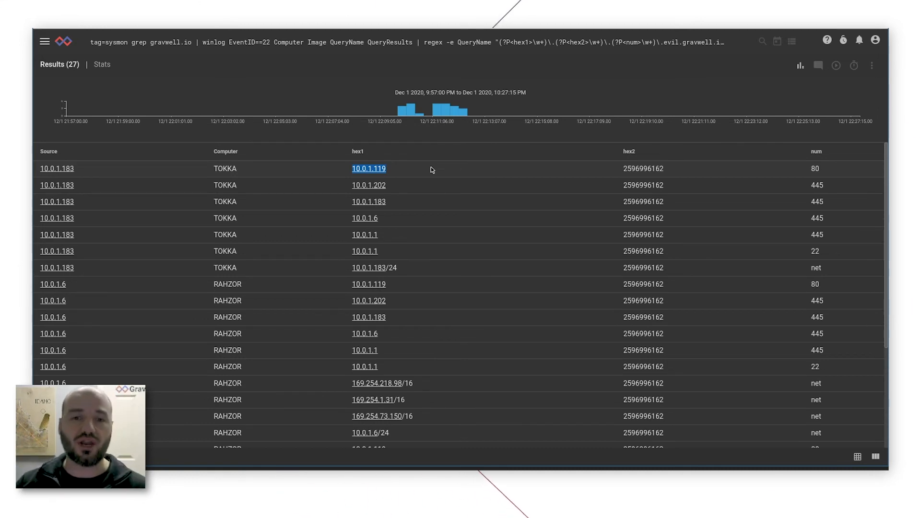
{"action": "left_click", "coordinate": [336, 174]}
{"action": "left_click_drag", "start_coordinate": [337, 175], "coordinate": [823, 175]}
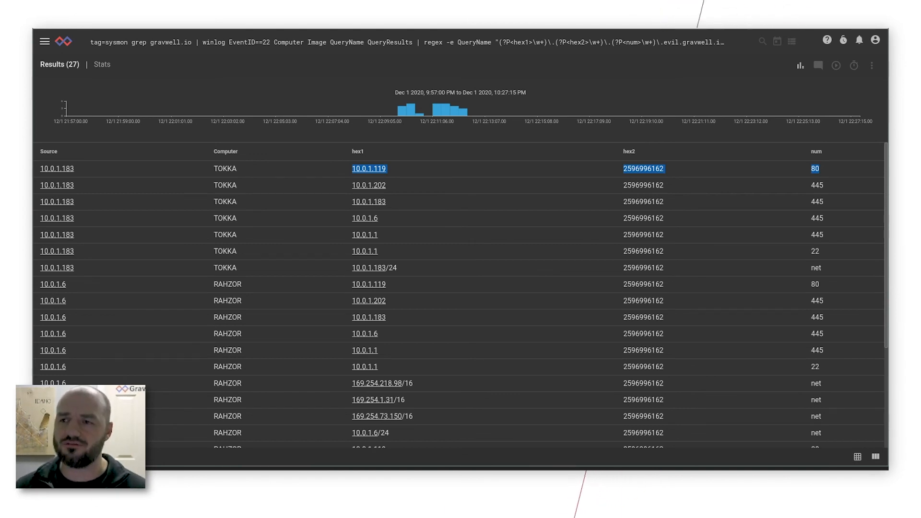
Replace the query with a sysmon grep for hash 087D75F4D1EF742A85F9AB3238BCFF522D1F6F45900513CCD7BB571631BBD519 that extracts the filename from Image, and run it.
{"action": "triple_click", "coordinate": [379, 47]}
{"action": "left_click", "coordinate": [376, 55]}
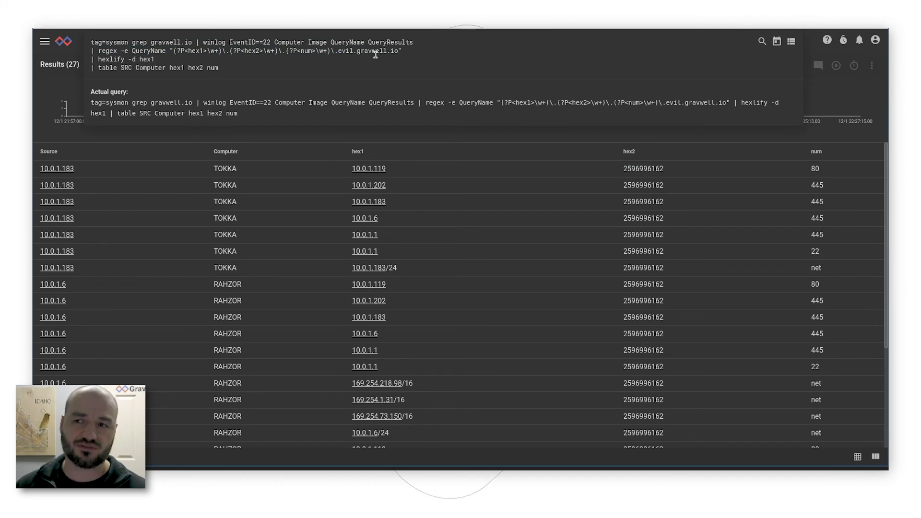
{"action": "key", "text": "ctrl+a"}
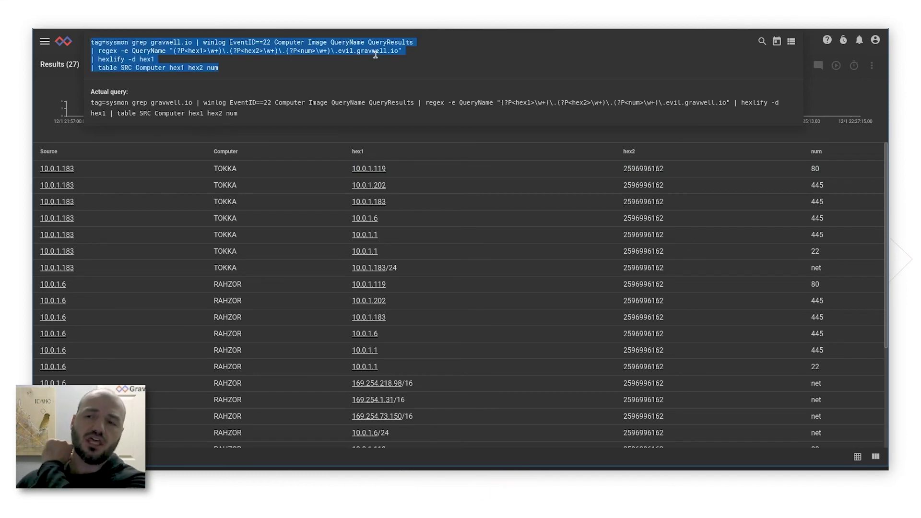
{"action": "type", "text": "tag=sysmon grep 087D75F4D1EF742A85F9AB3238BCFF522D1F6F45900513CCD7BB571631BBD519 | winlog Computer User Image Hashes | regex -e Image \".+\\\\(?P<filename>[\\w\\.]+)\" | eval setEnum(\"reason\", \"Internal Malware Identification\") | table -save APTfancylumberjack Image filename reason"}
{"action": "key", "text": "Return"}
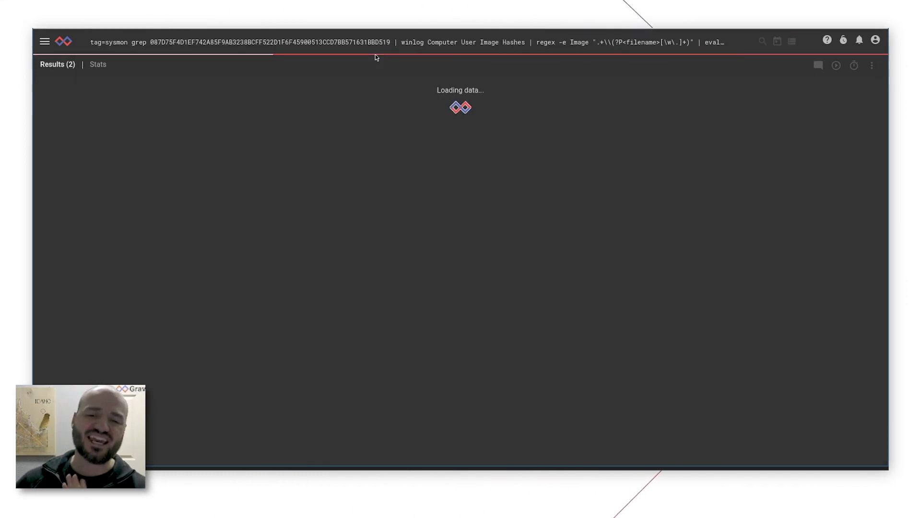
Expand the full sysmon query and inspect the file hash used in its grep stage.
{"action": "left_click", "coordinate": [242, 41]}
{"action": "double_click", "coordinate": [241, 43]}
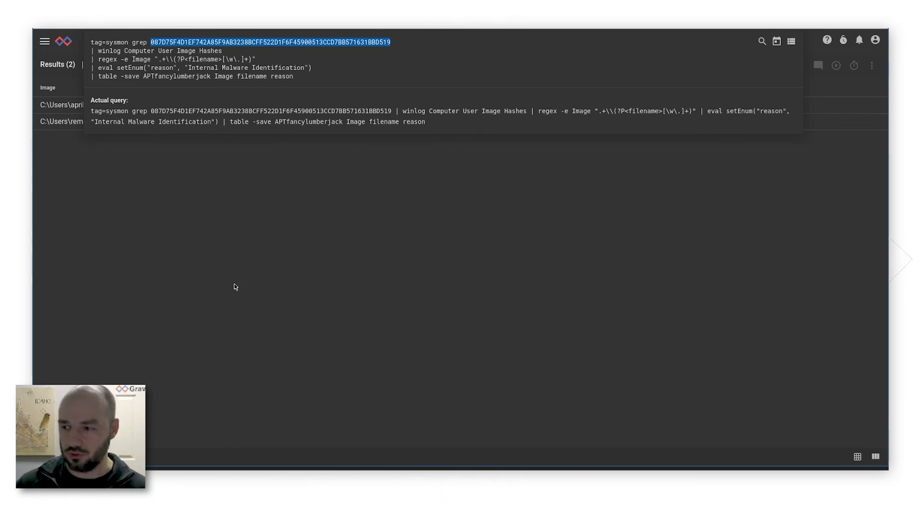
{"action": "left_click", "coordinate": [247, 288]}
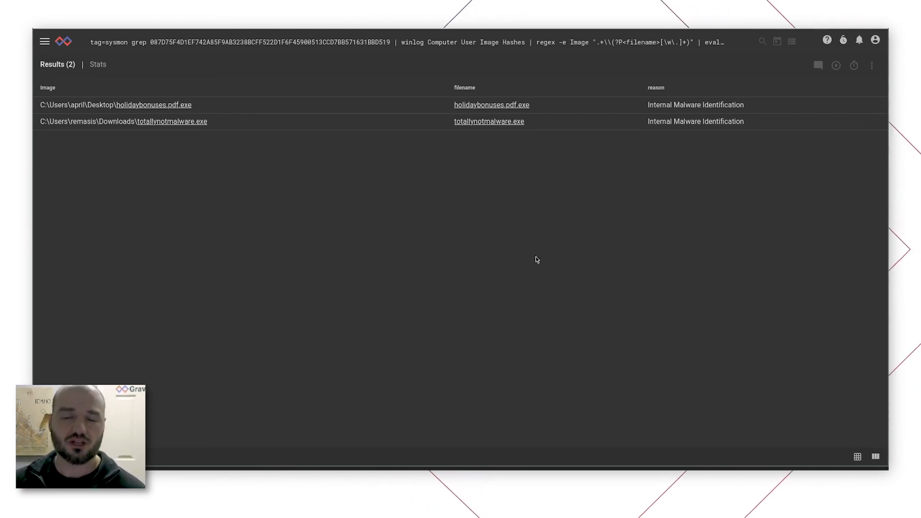
Run a zeekfiles query that looks up filename in APTfancylumberjack, counts by tx_hosts, rx_hosts and source, and tables those fields plus filename and reason.
{"action": "left_click", "coordinate": [205, 42]}
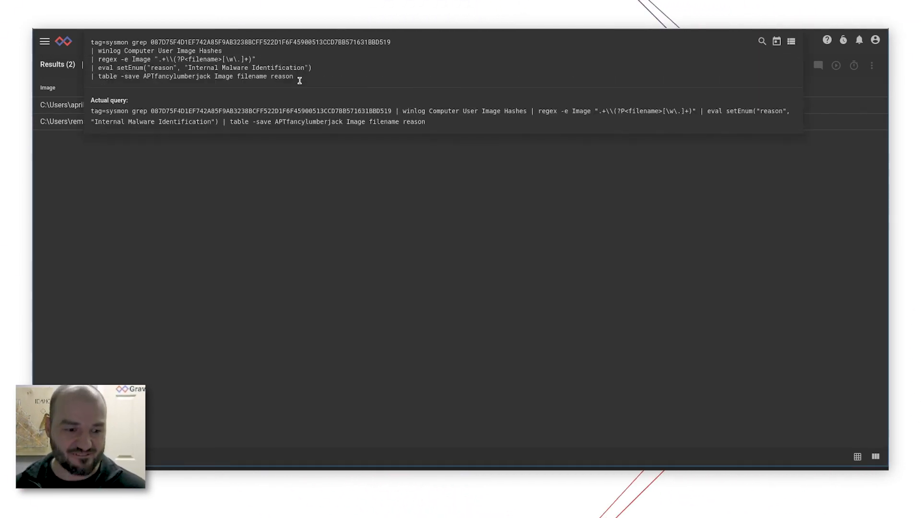
{"action": "key", "text": "ctrl+a"}
{"action": "type", "text": "tag=zeekfiles ax | lookup -r APTfancylumberjack -s filename filename reason | count by tx_hosts rx_hosts source | table tx_hosts rx_hosts source filename reason"}
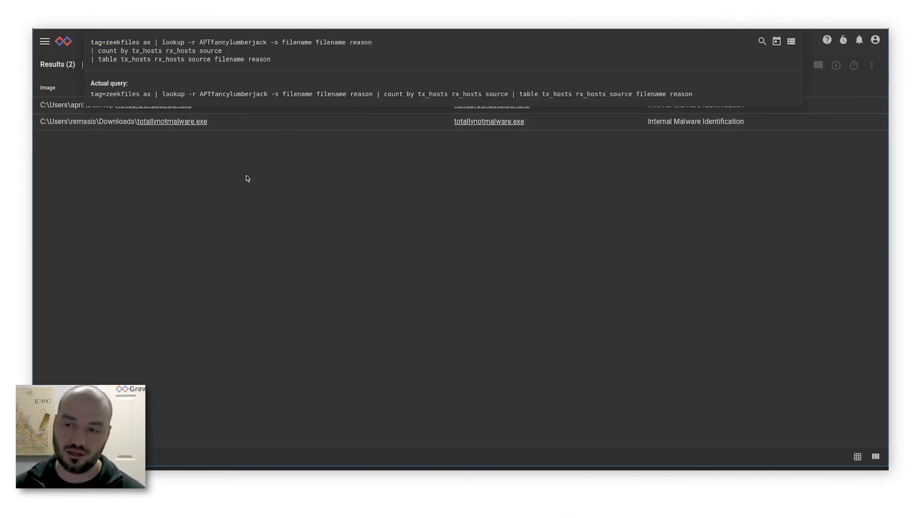
{"action": "key", "text": "Return"}
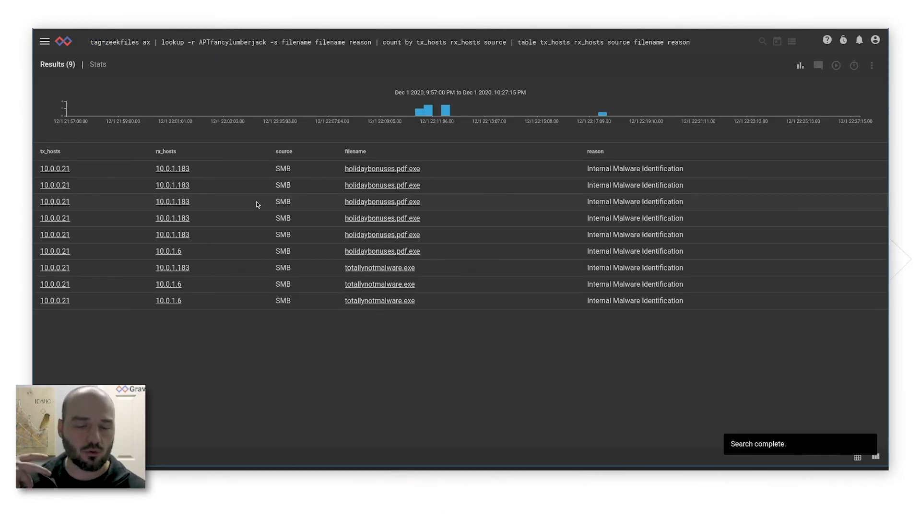
Run a zeeksmb* query matching name to APTfancylumberjack's filename, tabling orig, resp, action, path, name, prev_name and reason, and return to the home page.
{"action": "left_click", "coordinate": [128, 44]}
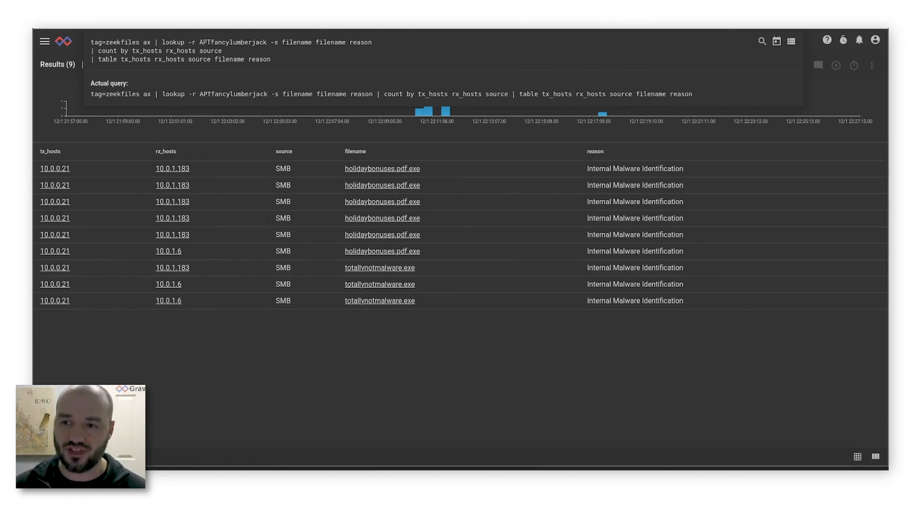
{"action": "key", "text": "ctrl+a"}
{"action": "type", "text": "tag=zeeksmb* ax | lookup -r APTfancylumberjack -s name filename reason | table orig resp action path name prev_name reason"}
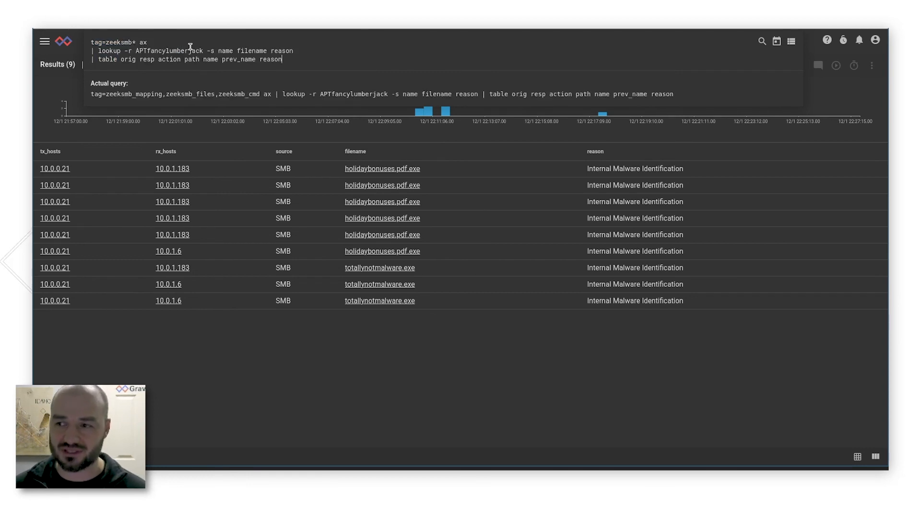
{"action": "key", "text": "Return"}
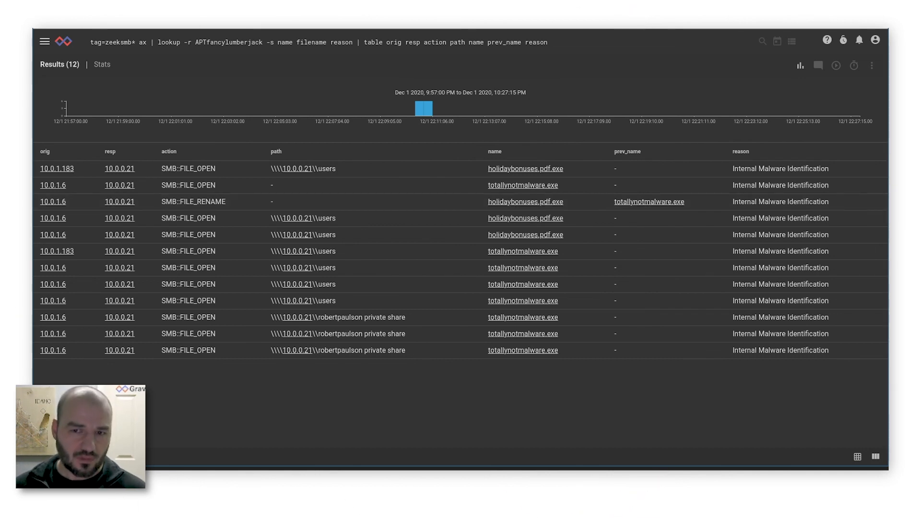
{"action": "left_click", "coordinate": [61, 45]}
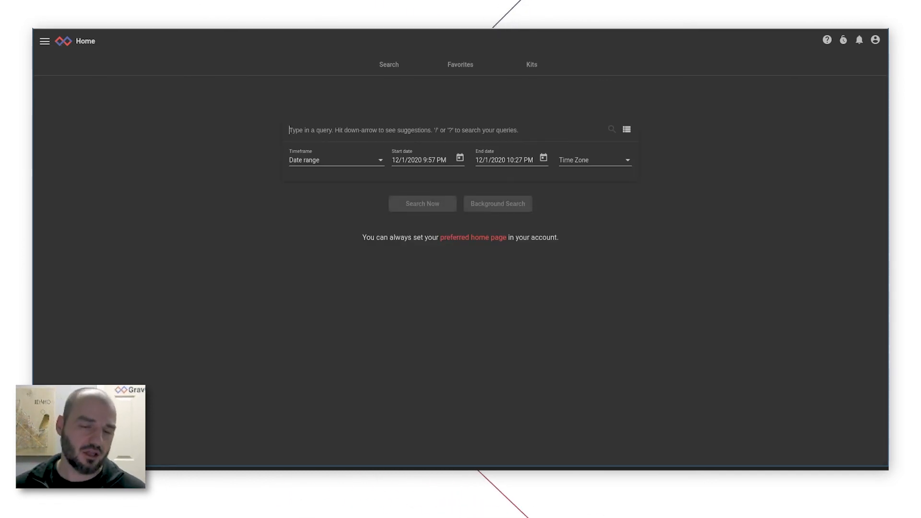